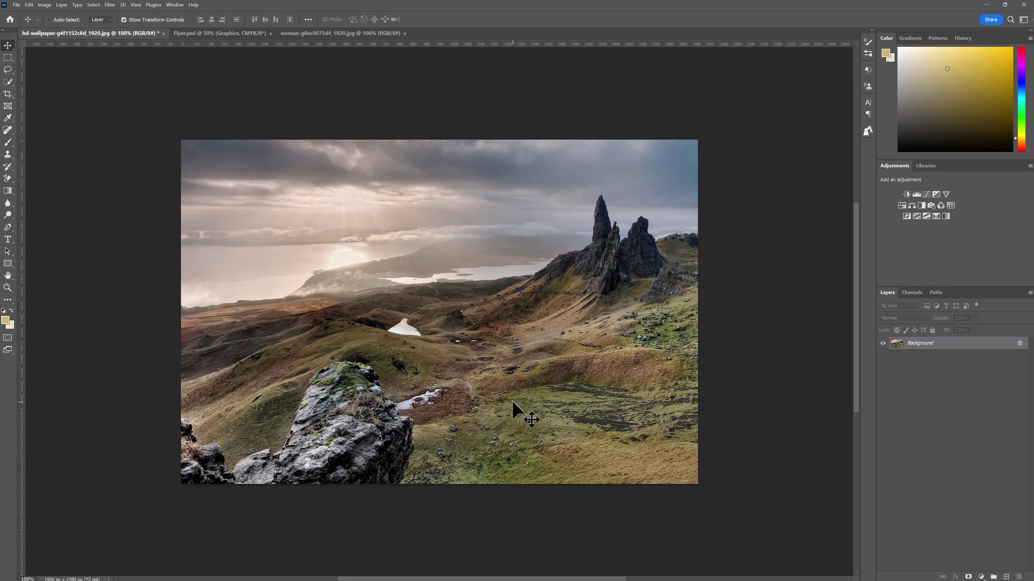
# Add a Curves 1 layer over the landscape, try an S-curve, then remove its points
pyautogui.click(927, 194)
pyautogui.moveTo(785, 183); pyautogui.dragTo(786, 189)
pyautogui.moveTo(821, 148); pyautogui.dragTo(821, 141)
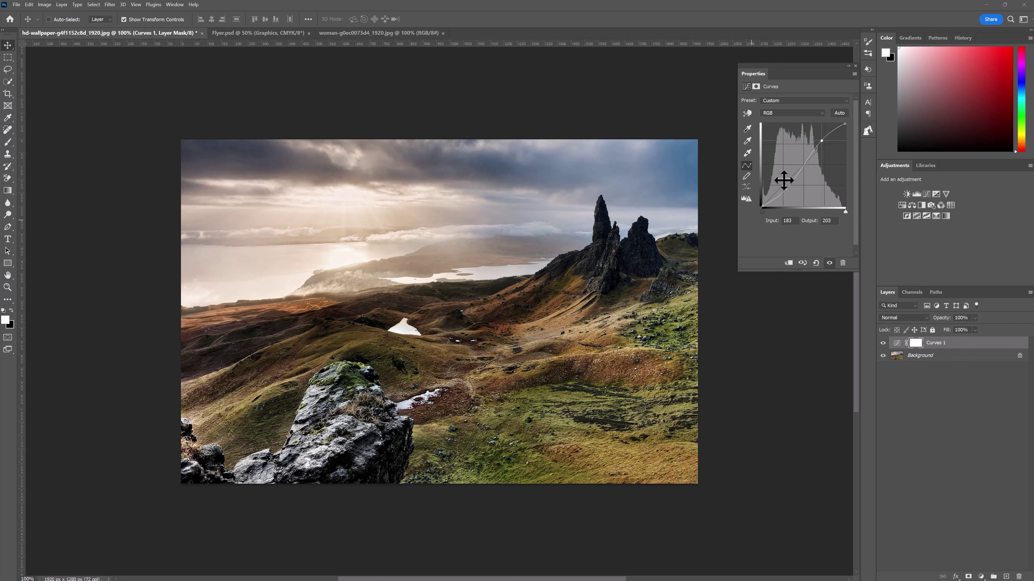
pyautogui.moveTo(785, 188)
pyautogui.mouseDown()
pyautogui.moveTo(795, 198)
pyautogui.moveTo(733, 196)
pyautogui.mouseUp()
pyautogui.moveTo(822, 140); pyautogui.dragTo(736, 164)
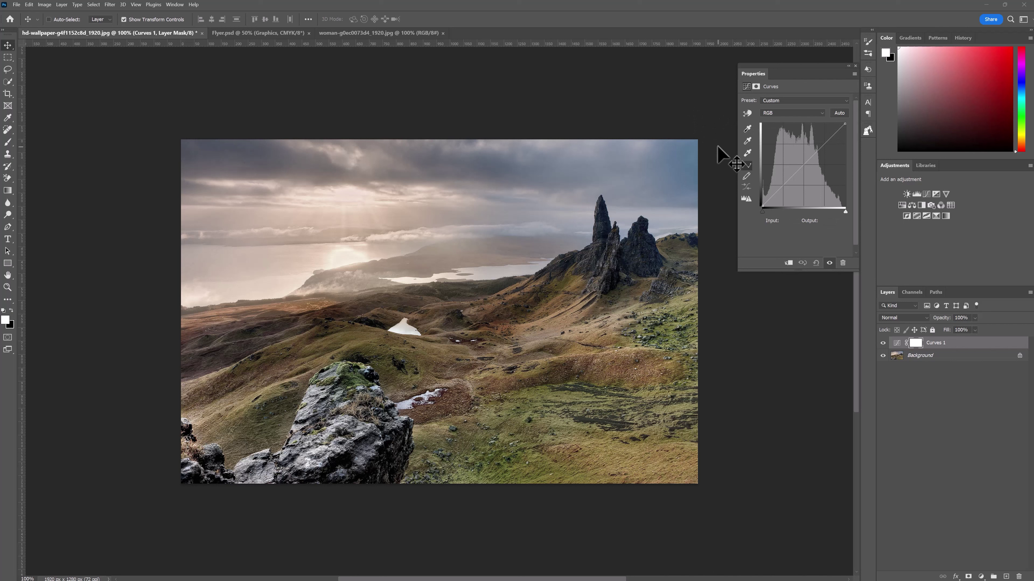
# Set Curves 1 to Luminosity blending and shape an S-curve on the RGB channel
pyautogui.click(926, 318)
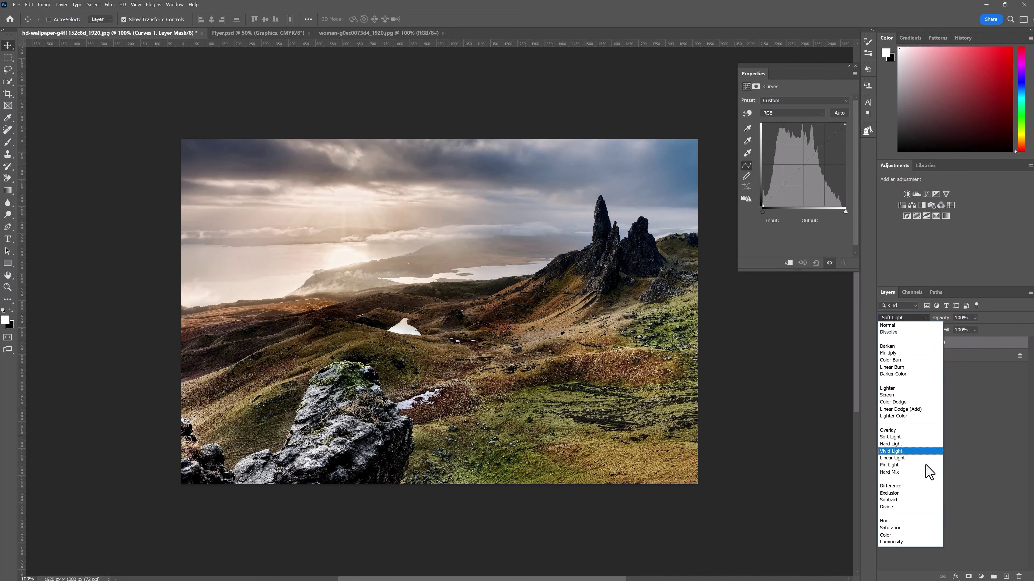
pyautogui.click(902, 543)
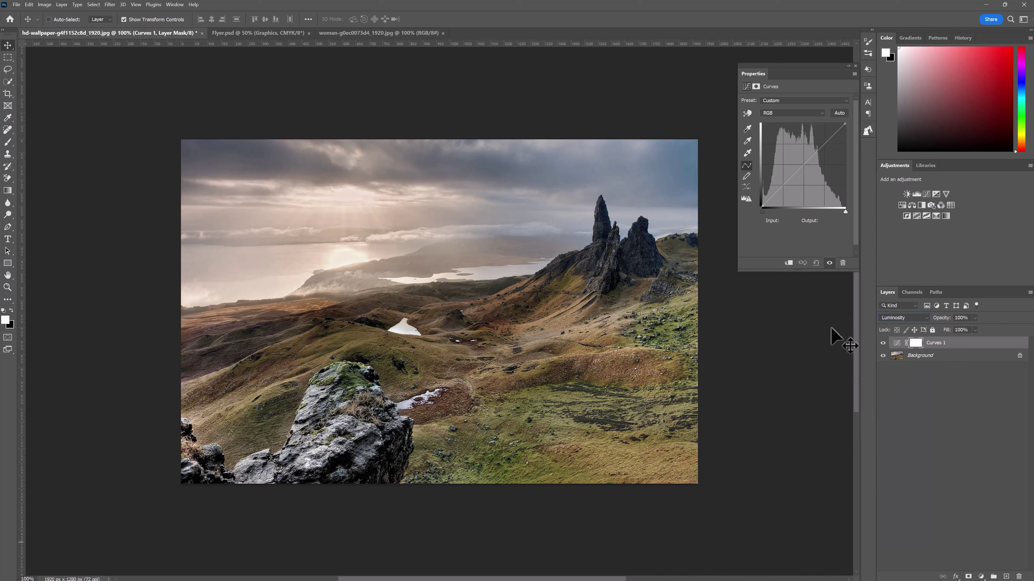
pyautogui.moveTo(785, 186); pyautogui.dragTo(786, 189)
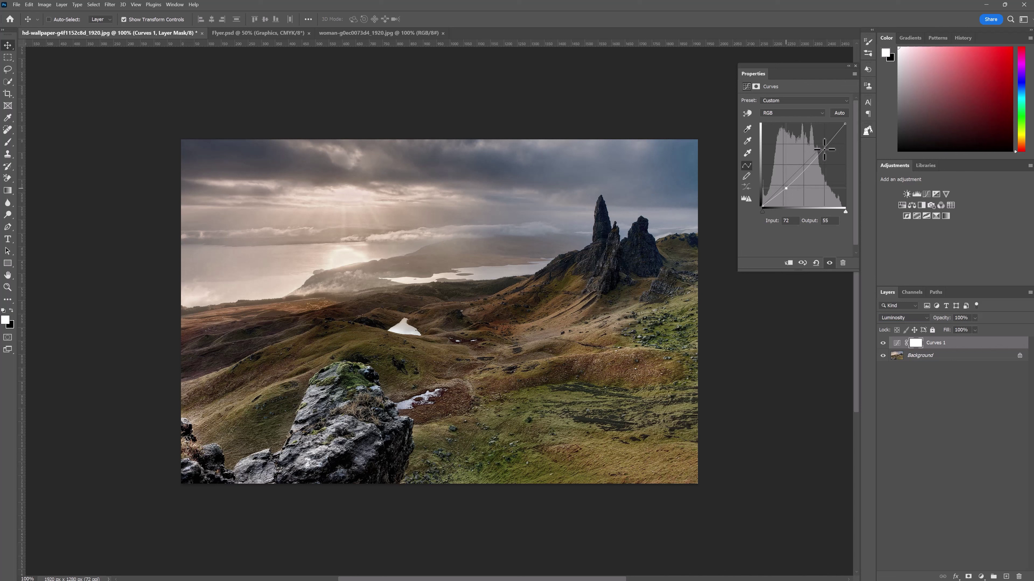
pyautogui.moveTo(821, 147); pyautogui.dragTo(824, 139)
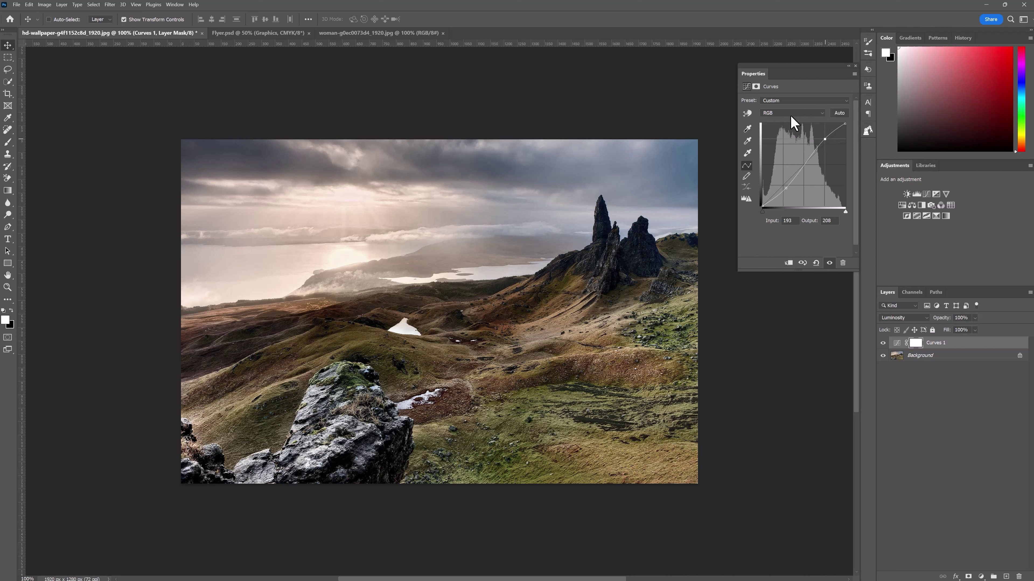
# Pull down the red channel's shadows and slightly lower its highlights
pyautogui.click(821, 112)
pyautogui.click(792, 122)
pyautogui.moveTo(785, 183); pyautogui.dragTo(785, 191)
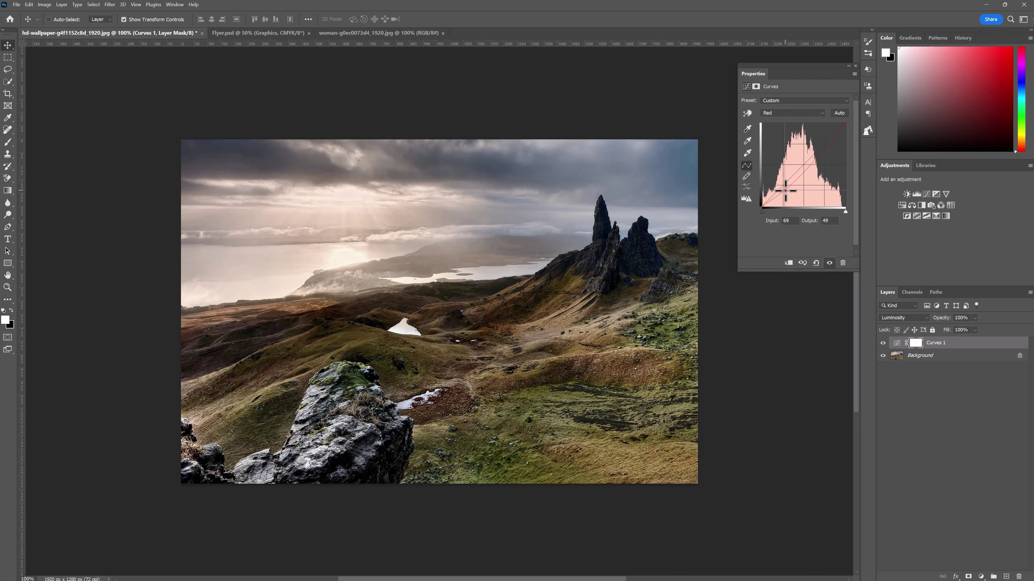
pyautogui.click(822, 143)
pyautogui.moveTo(822, 142); pyautogui.dragTo(823, 144)
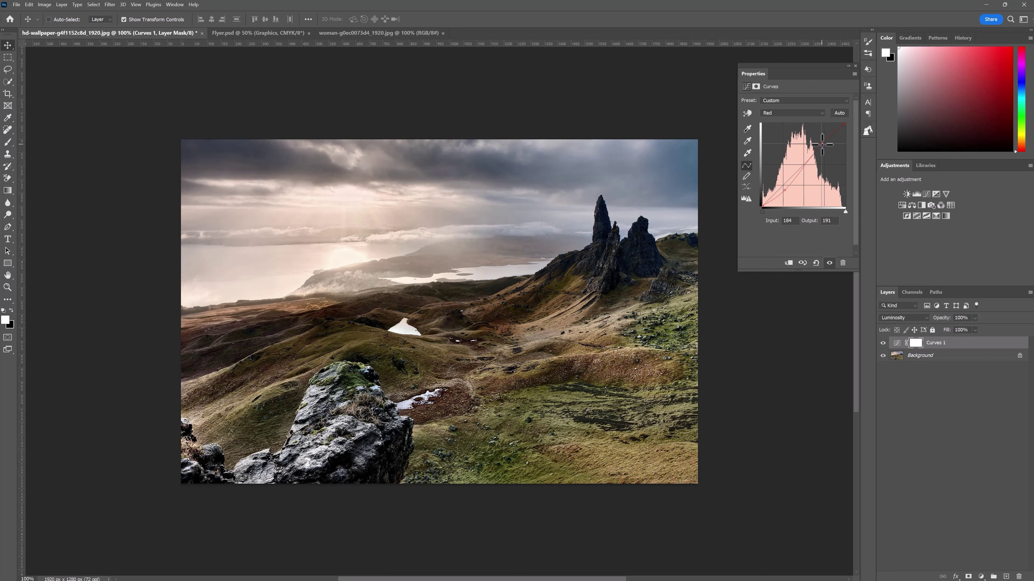
# Darken the green channel's shadows and raise its highlights
pyautogui.click(801, 114)
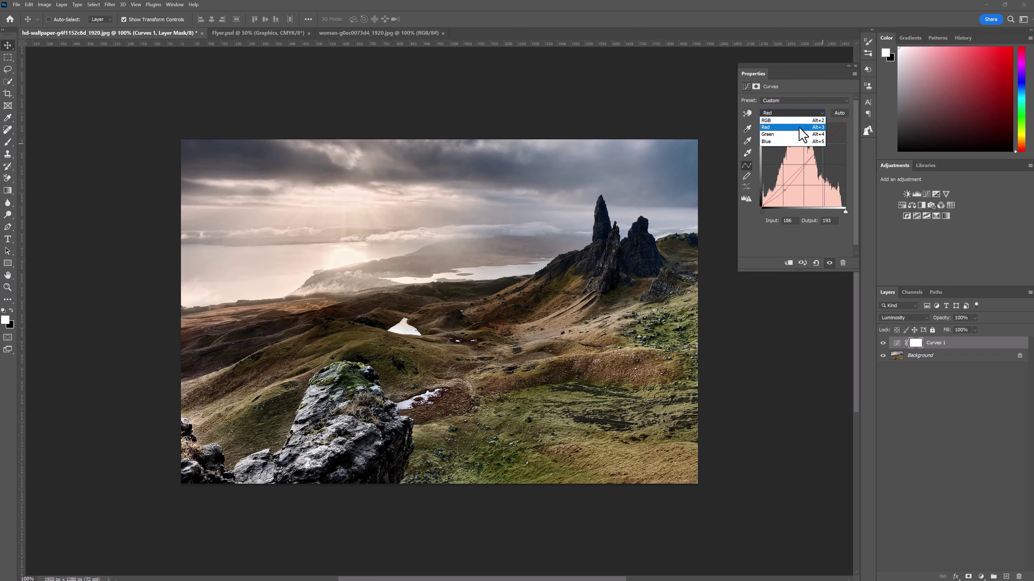
pyautogui.click(797, 134)
pyautogui.moveTo(786, 179); pyautogui.dragTo(786, 187)
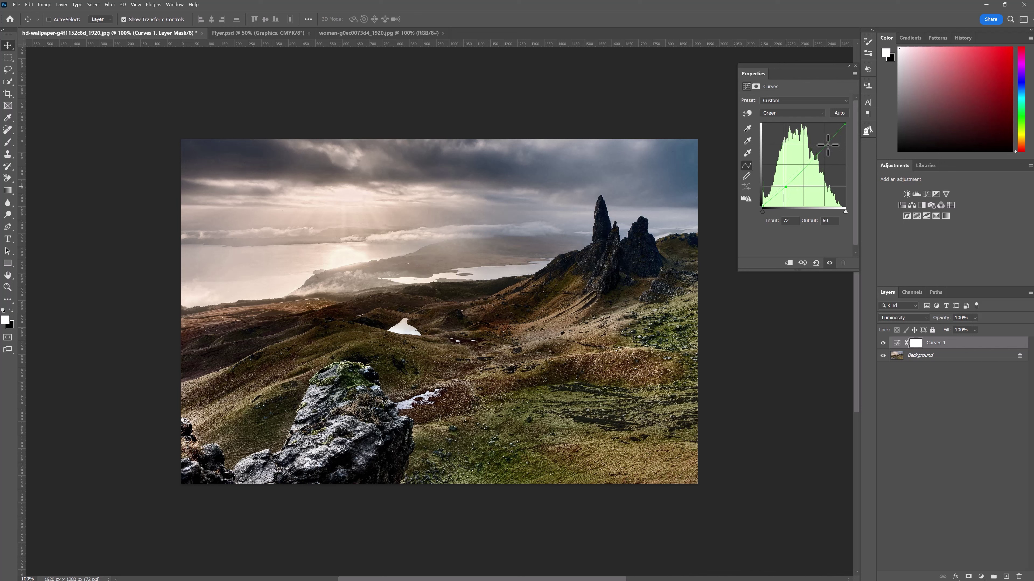
pyautogui.moveTo(823, 147); pyautogui.dragTo(826, 145)
# Reshape the blue channel curve, raising it through the highlights
pyautogui.click(792, 113)
pyautogui.click(795, 138)
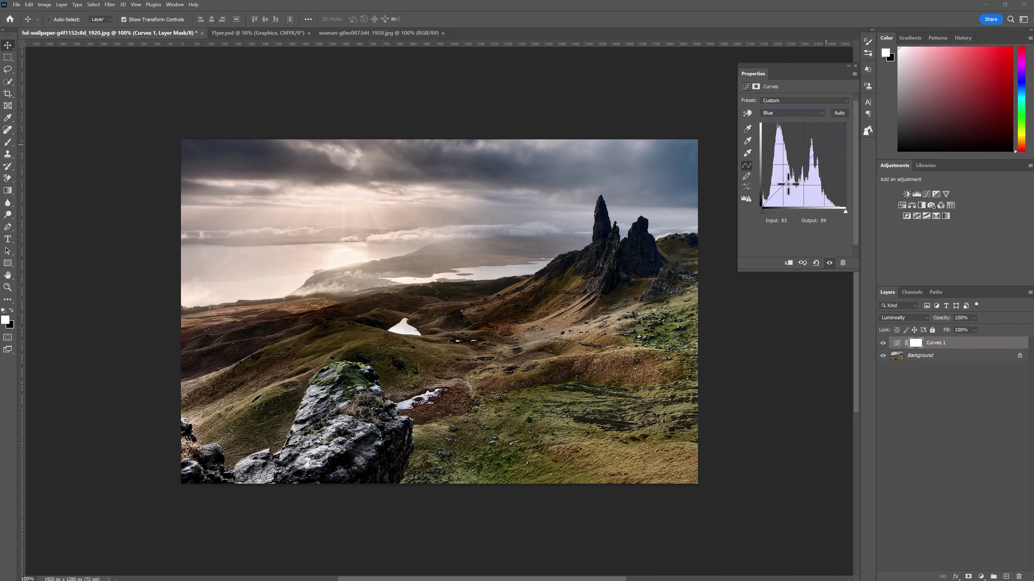
pyautogui.moveTo(785, 183)
pyautogui.mouseDown()
pyautogui.moveTo(796, 196)
pyautogui.moveTo(790, 191)
pyautogui.mouseUp()
pyautogui.moveTo(787, 188)
pyautogui.mouseDown()
pyautogui.moveTo(758, 174)
pyautogui.moveTo(786, 187)
pyautogui.mouseUp()
pyautogui.moveTo(815, 153)
pyautogui.mouseDown()
pyautogui.moveTo(815, 134)
pyautogui.moveTo(826, 144)
pyautogui.mouseUp()
# Close Properties and toggle Curves 1 off and on to compare before and after
pyautogui.click(855, 66)
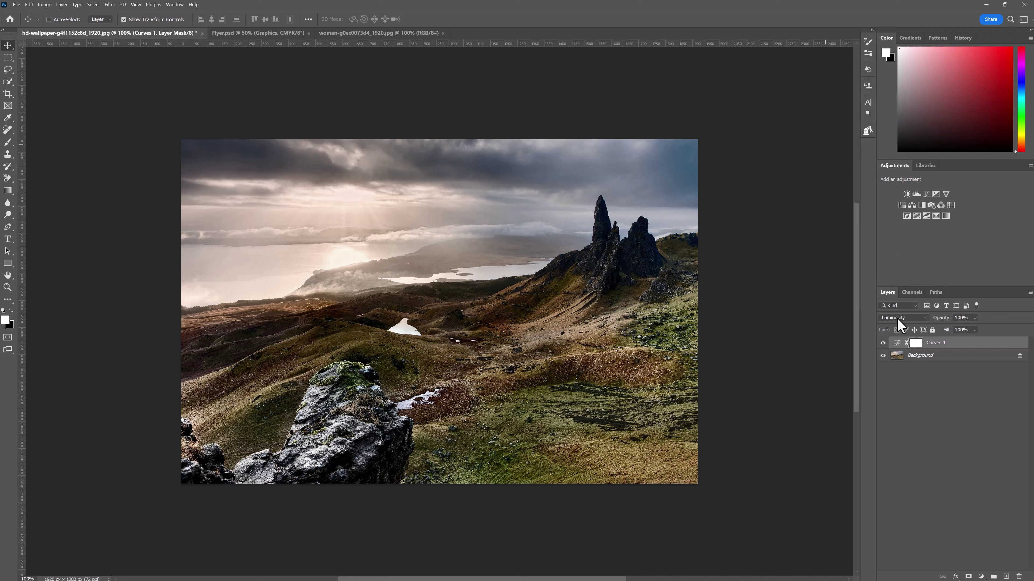
pyautogui.click(882, 343)
pyautogui.click(883, 343)
# Add a Curves 2 layer in Color blend mode and lift its RGB curve
pyautogui.click(981, 576)
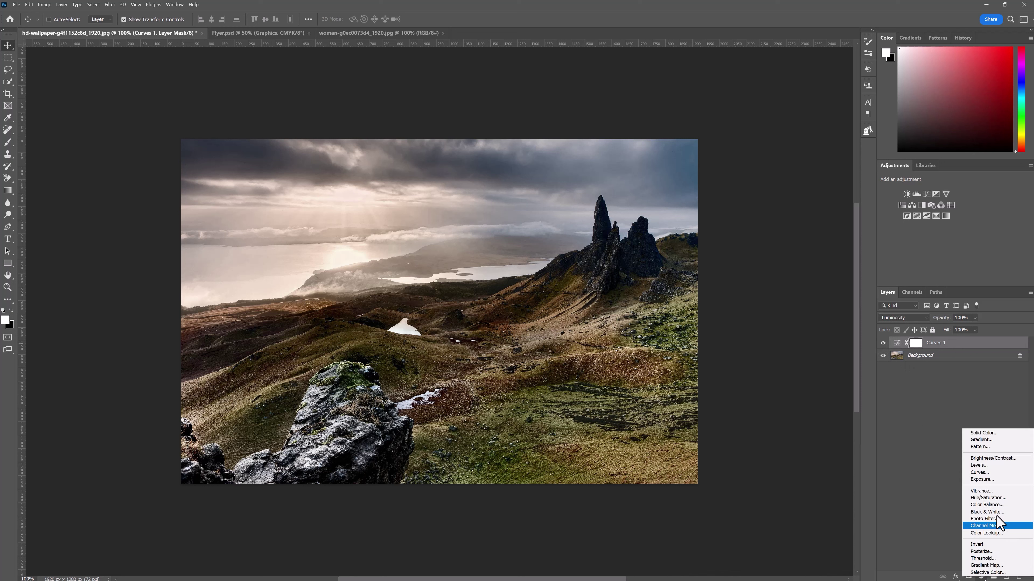
pyautogui.click(988, 472)
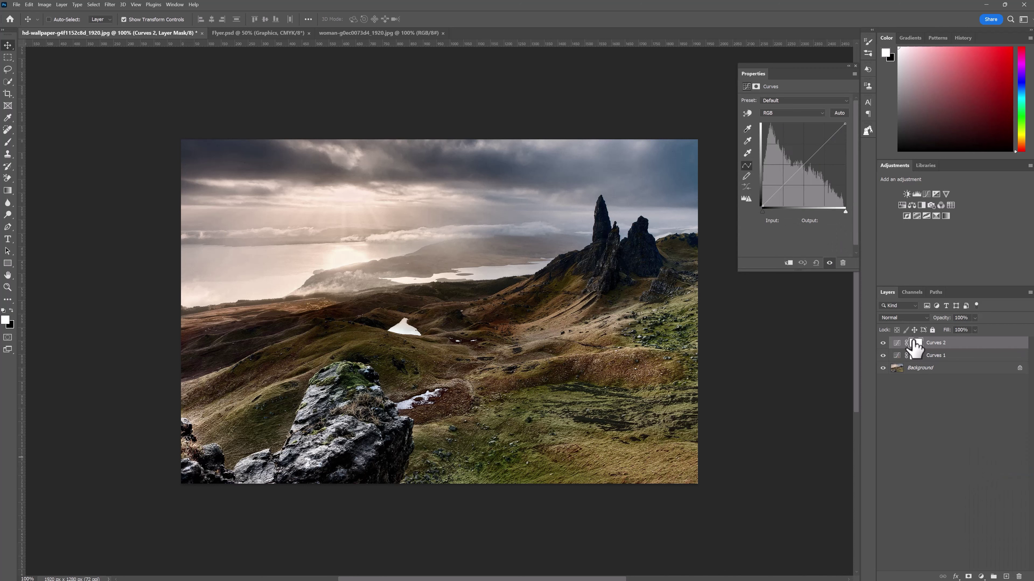
pyautogui.click(925, 318)
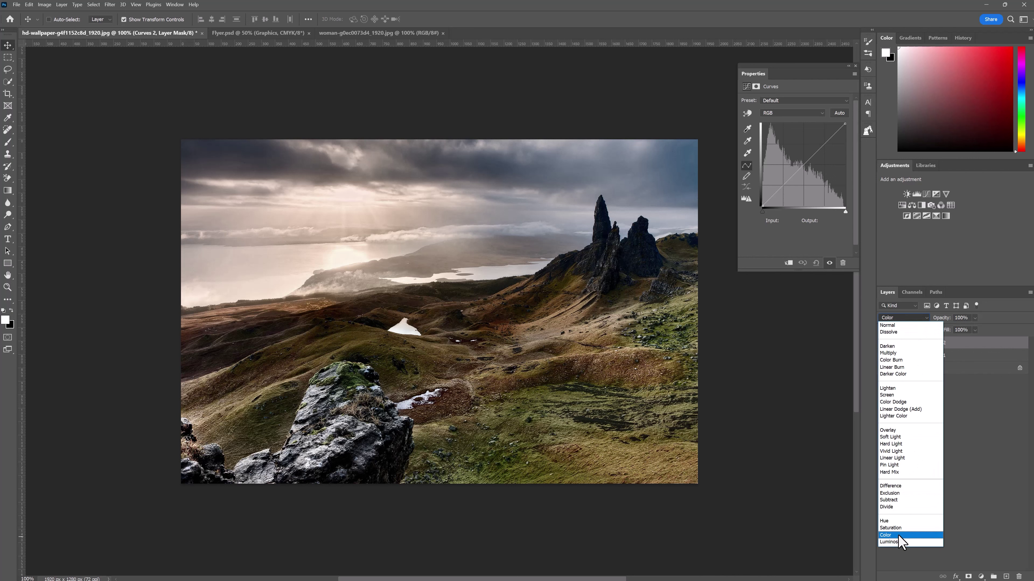
pyautogui.click(932, 535)
pyautogui.moveTo(781, 186); pyautogui.dragTo(802, 170)
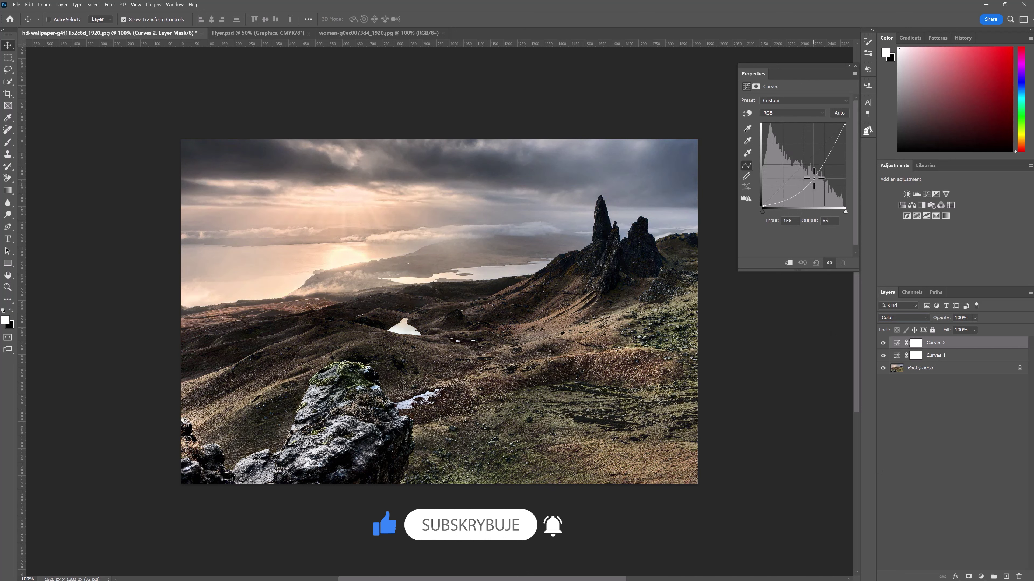
pyautogui.moveTo(802, 170); pyautogui.dragTo(805, 166)
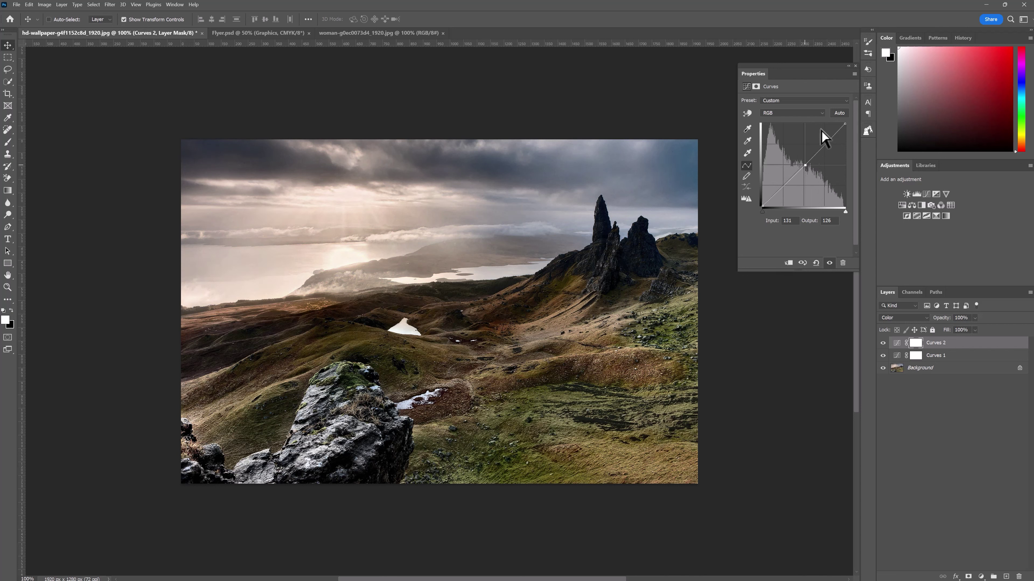
# Shape the red curve, lifting its shadows toward magenta-red
pyautogui.click(821, 115)
pyautogui.click(807, 123)
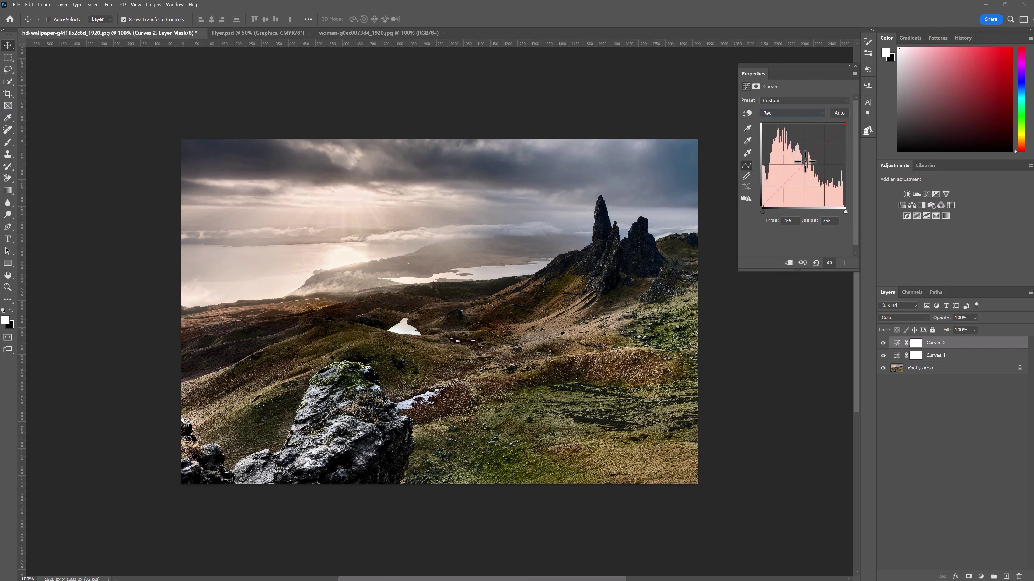
pyautogui.moveTo(797, 171)
pyautogui.mouseDown()
pyautogui.moveTo(811, 176)
pyautogui.moveTo(782, 186)
pyautogui.mouseUp()
pyautogui.moveTo(782, 184); pyautogui.dragTo(780, 184)
# Fine-tune the green curve's shadows and add a highlight point
pyautogui.click(811, 114)
pyautogui.click(797, 135)
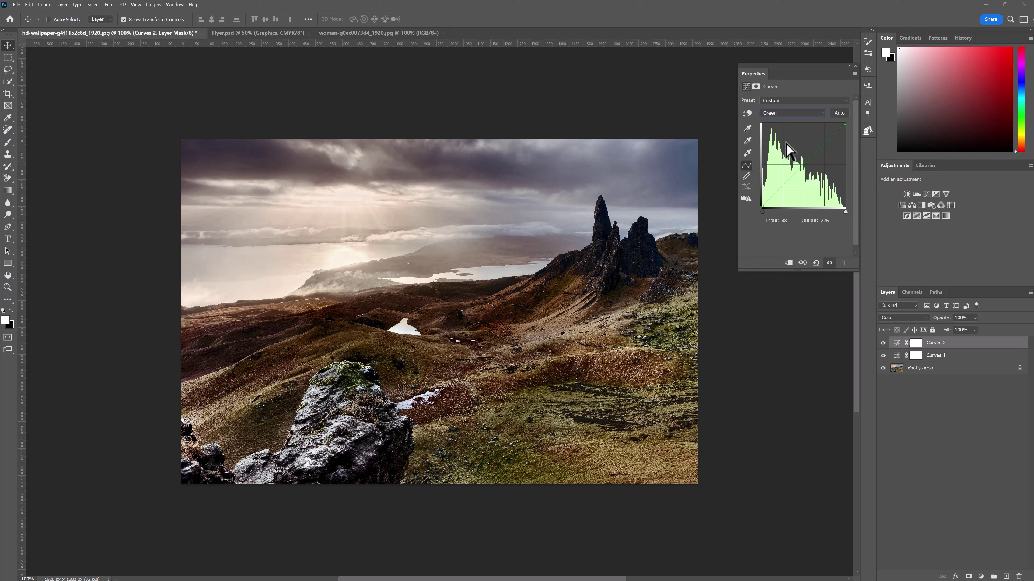
pyautogui.moveTo(782, 185); pyautogui.dragTo(783, 184)
pyautogui.click(824, 146)
# Lift the blue curve's shadows toward purple-blue and raise its highlights
pyautogui.click(820, 114)
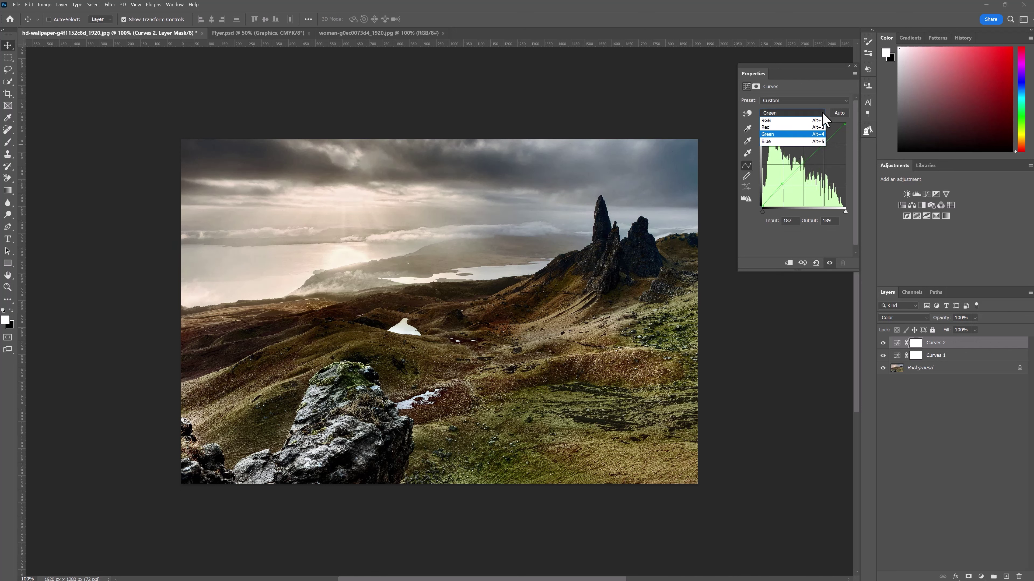
pyautogui.click(794, 146)
pyautogui.moveTo(780, 190); pyautogui.dragTo(782, 186)
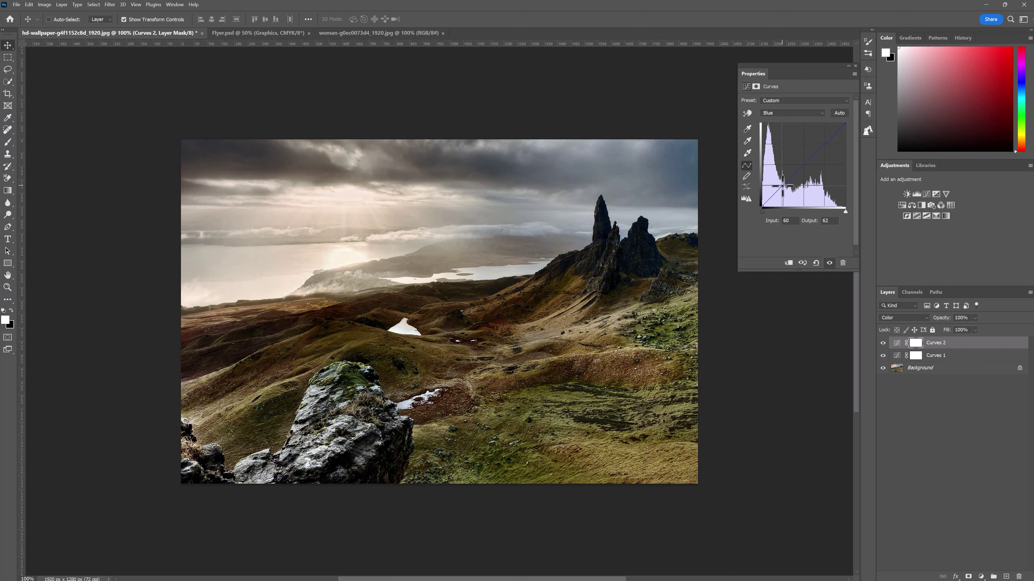
pyautogui.moveTo(821, 149); pyautogui.dragTo(825, 145)
# Compare the landscape with and without both Curves, then switch to Flyer.psd
pyautogui.click(886, 380)
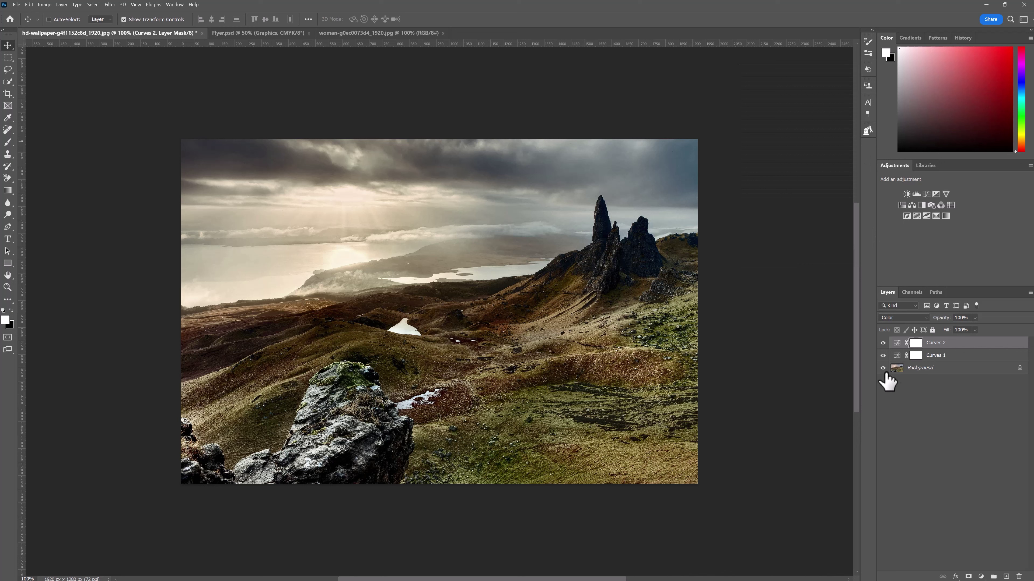
pyautogui.keyDown('alt'); pyautogui.click(882, 368); pyautogui.keyUp('alt')
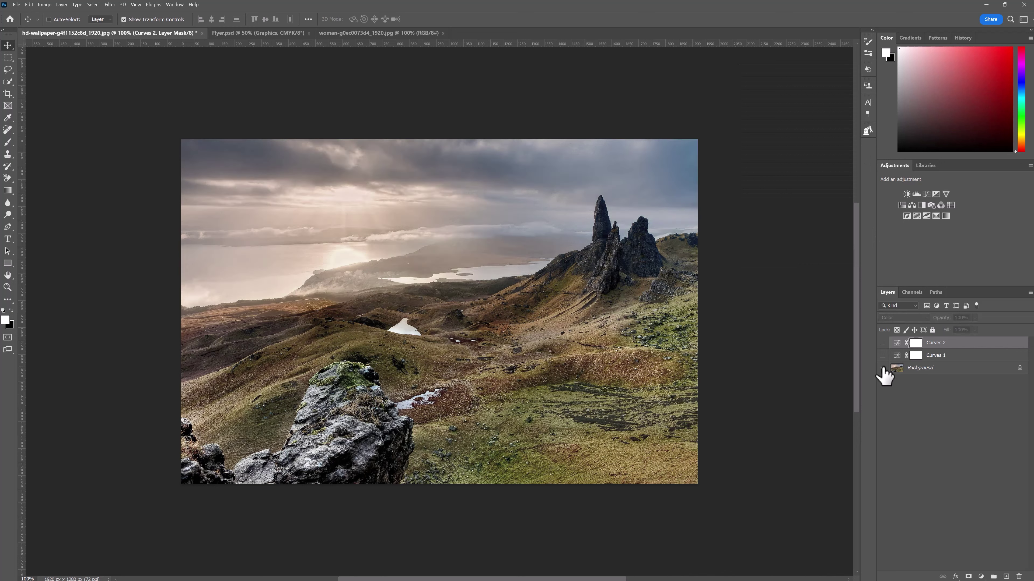
pyautogui.keyDown('alt'); pyautogui.click(881, 369); pyautogui.keyUp('alt')
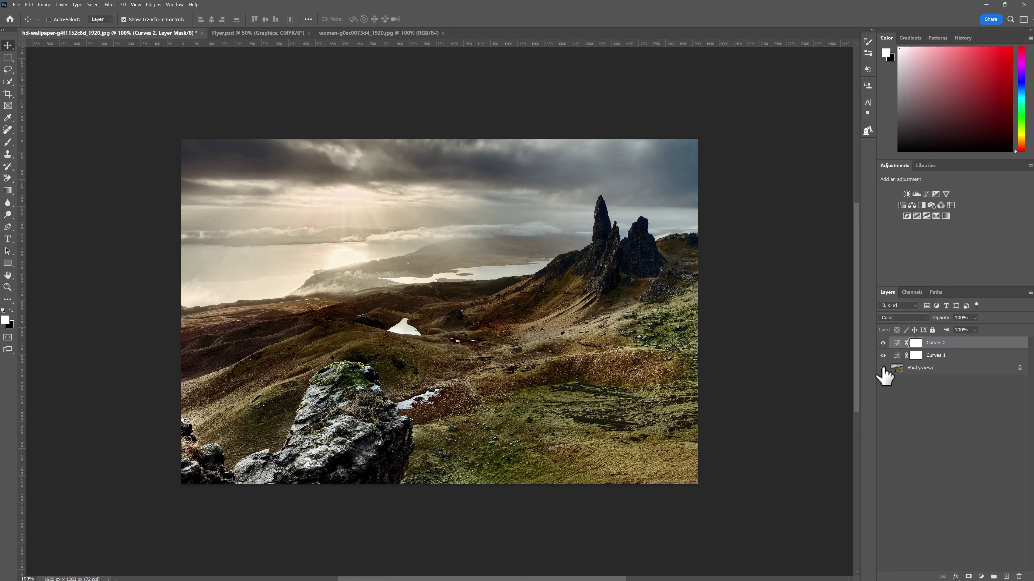
pyautogui.hotkey('ctrl', 'Tab')
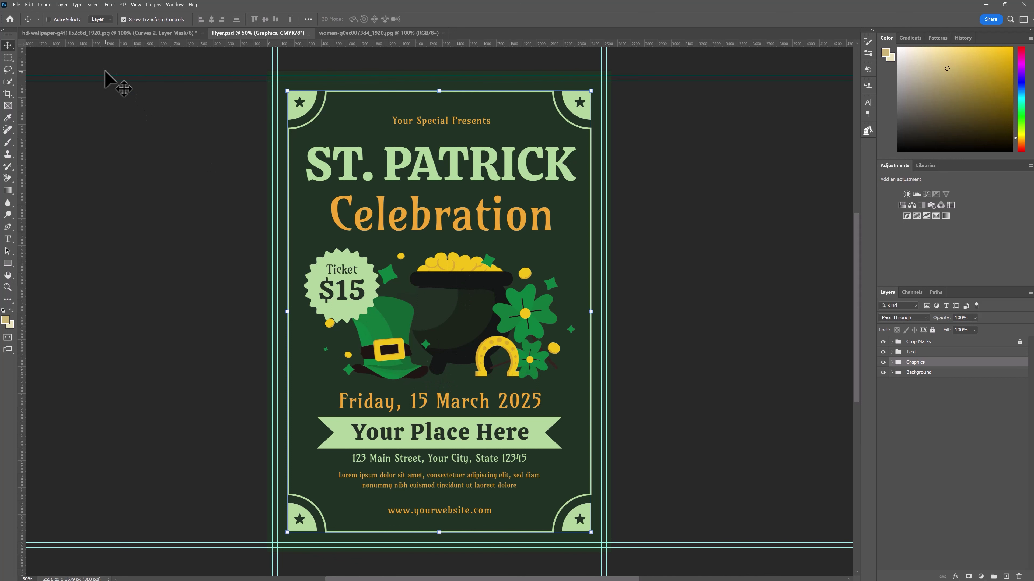
# Review the flyer's Export As settings, keeping JPG, and cancel without exporting
pyautogui.click(16, 5)
pyautogui.moveTo(25, 140)
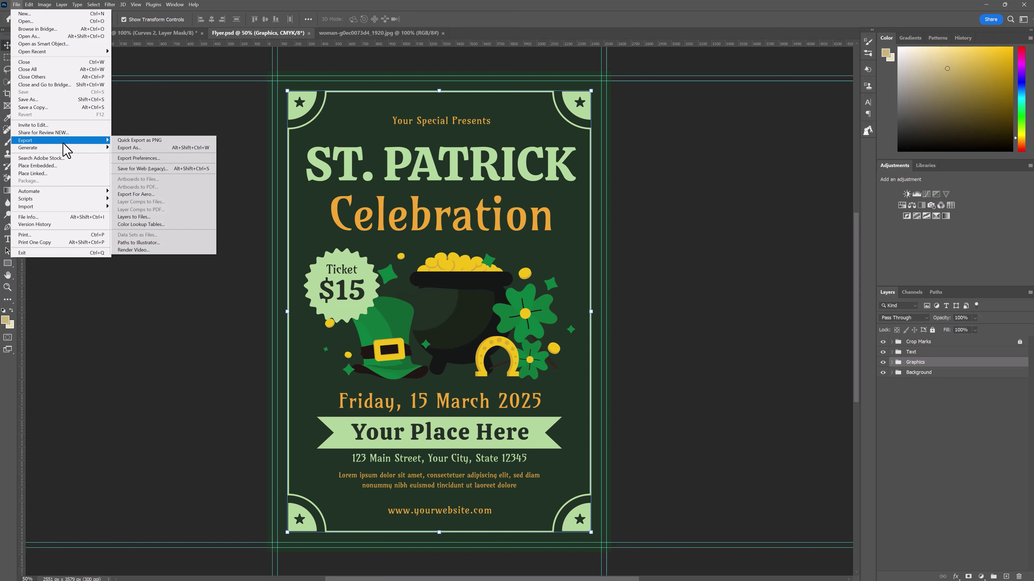
pyautogui.click(151, 149)
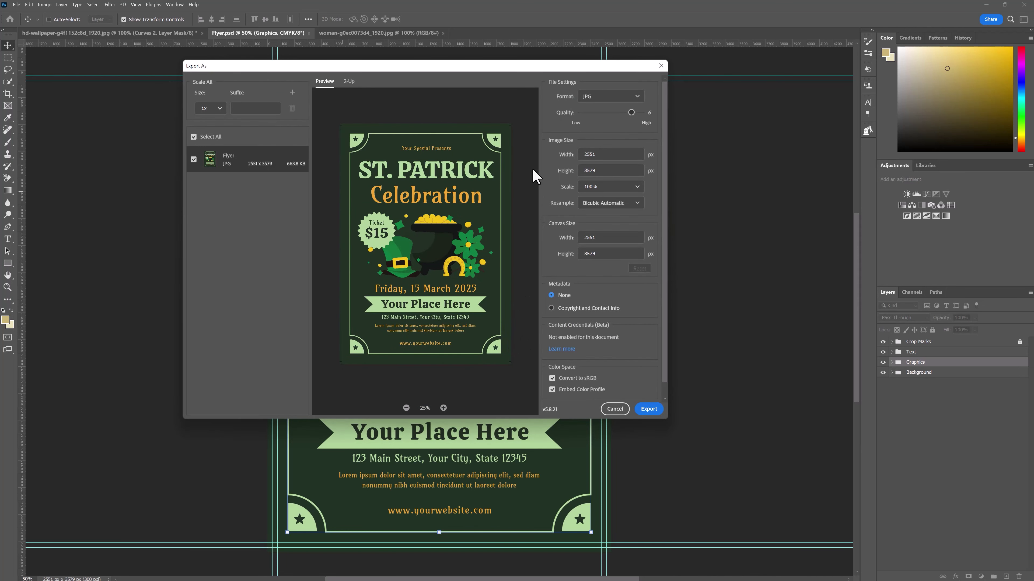
pyautogui.click(617, 98)
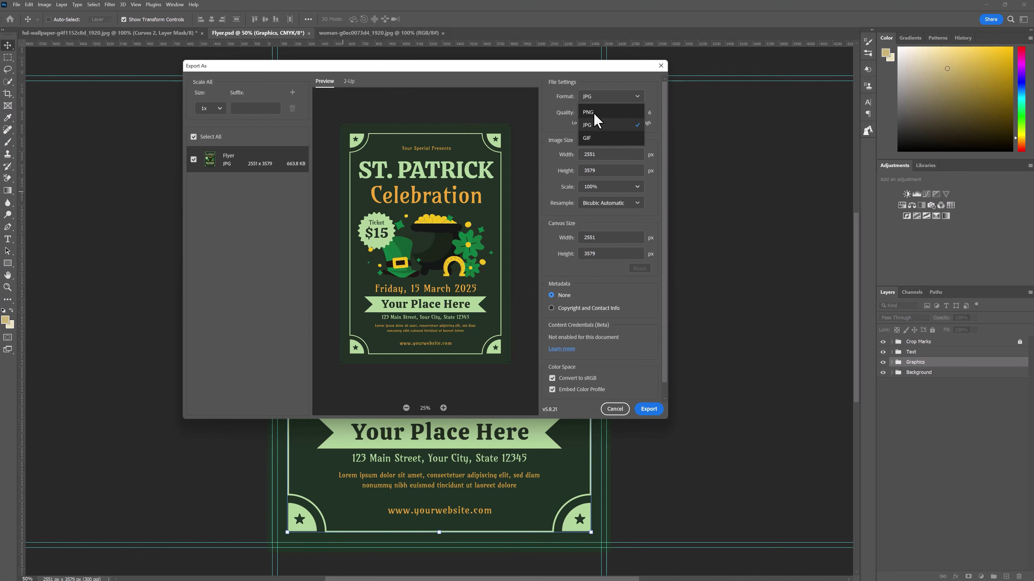
pyautogui.click(664, 159)
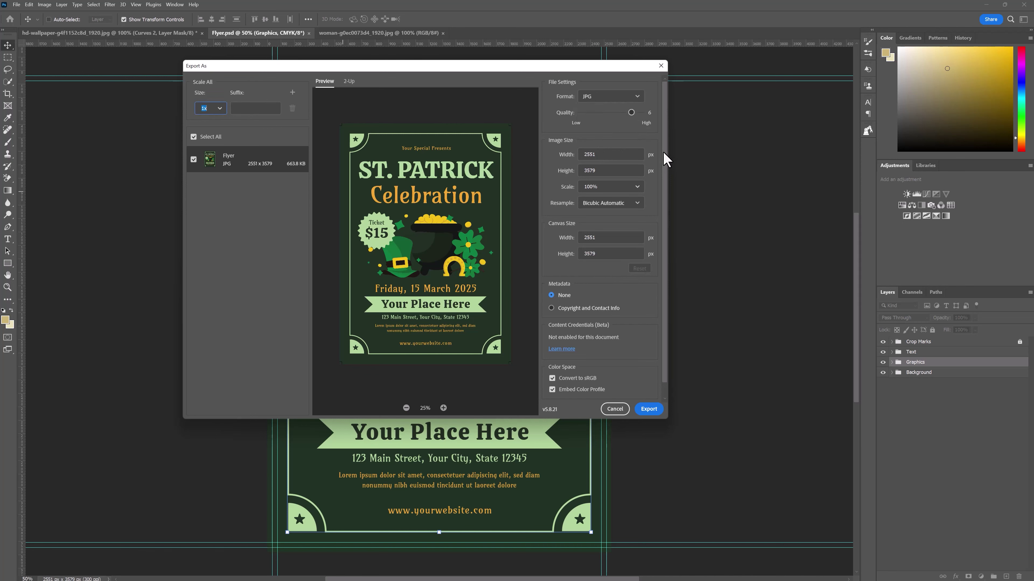
pyautogui.click(615, 409)
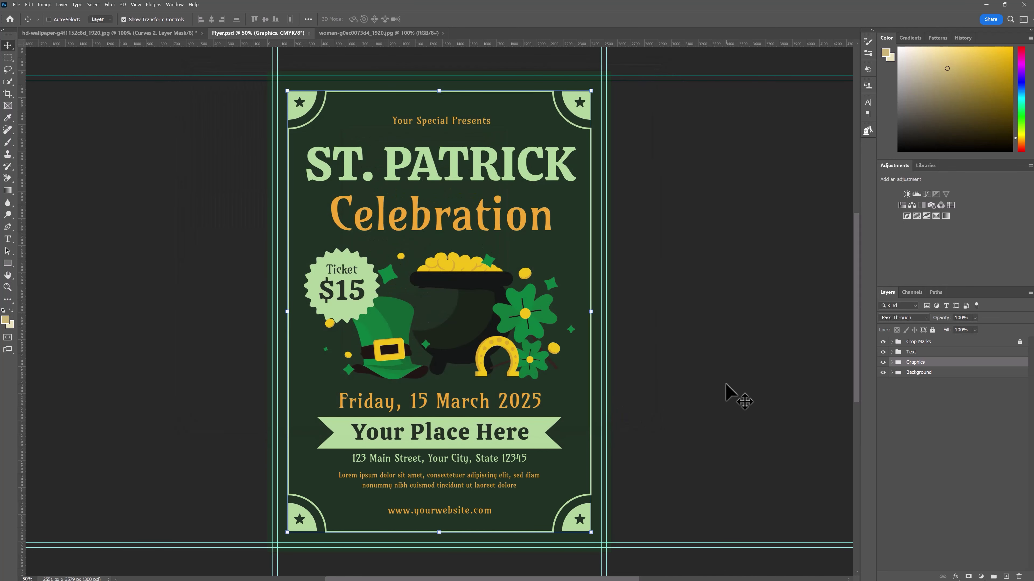
# Hide the Crop Marks group, expanding and collapsing it to check its contents
pyautogui.click(891, 343)
pyautogui.click(891, 342)
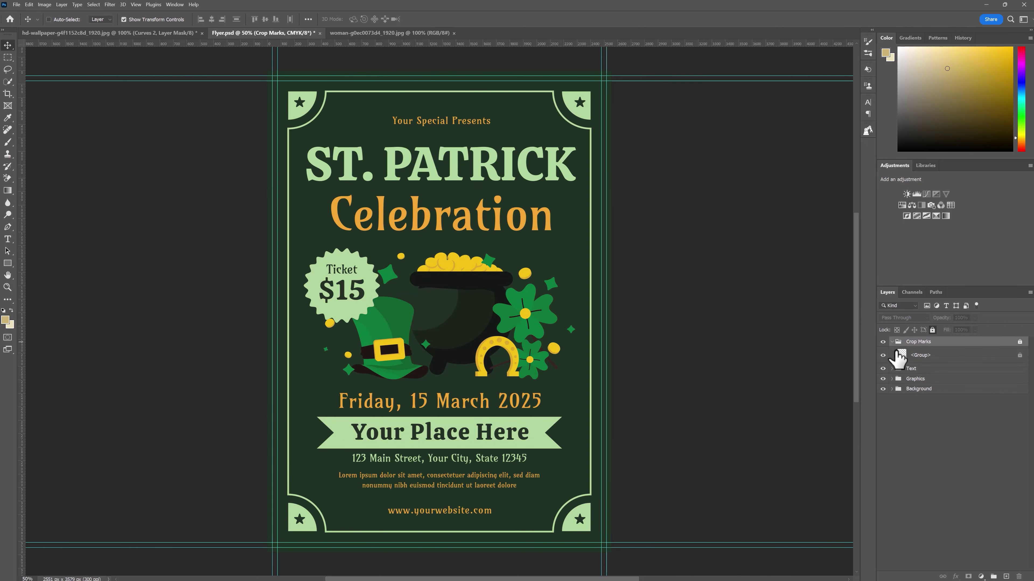
pyautogui.click(883, 342)
pyautogui.click(892, 342)
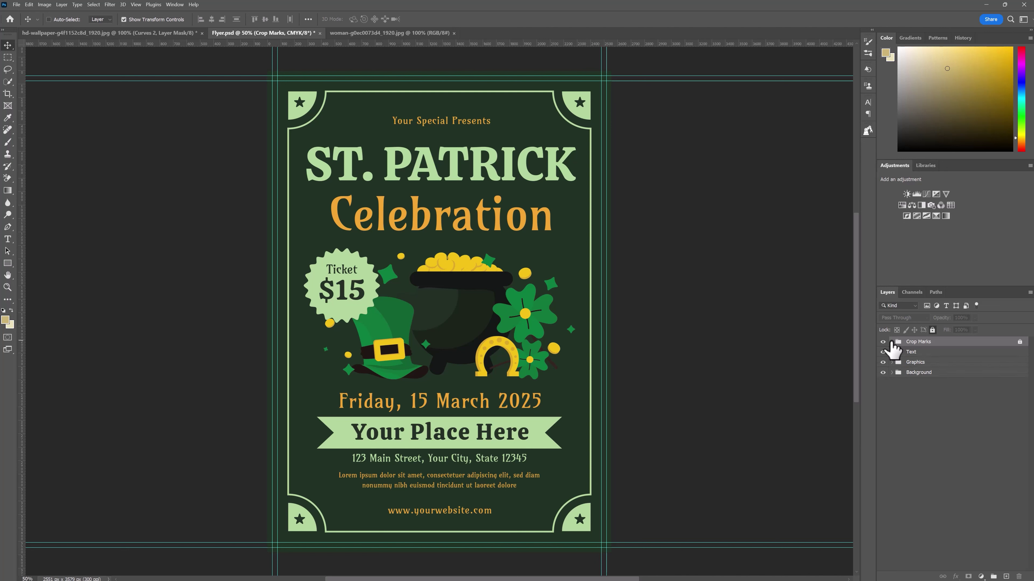
# Hide the Graphics and Background so only the Text group shows, and select it
pyautogui.click(883, 342)
pyautogui.click(883, 351)
pyautogui.click(882, 352)
pyautogui.click(883, 351)
pyautogui.click(883, 352)
pyautogui.click(882, 362)
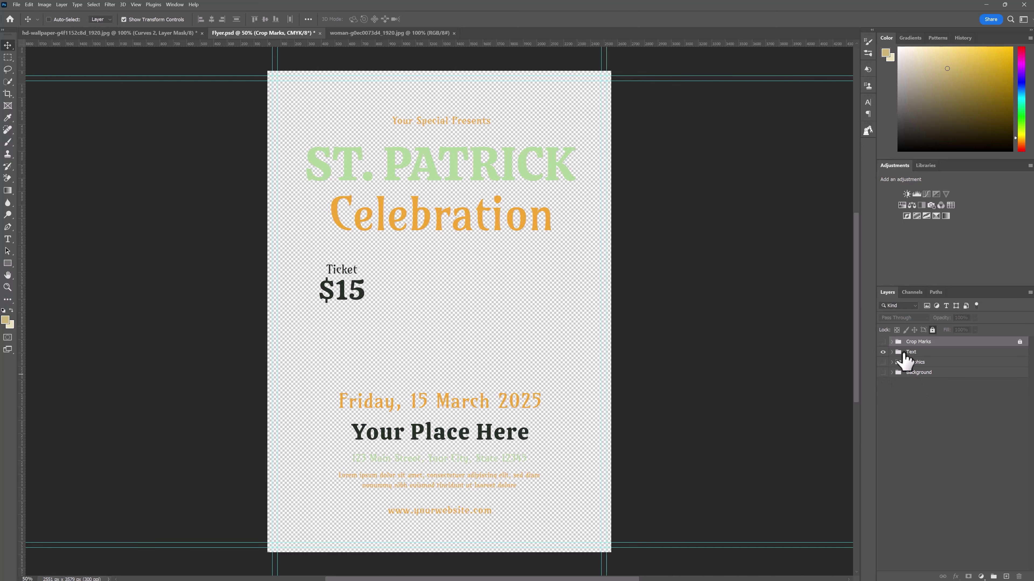
pyautogui.click(898, 353)
# Preview the Text group as a transparent PNG export, cancel, and show Graphics again
pyautogui.rightClick(906, 354)
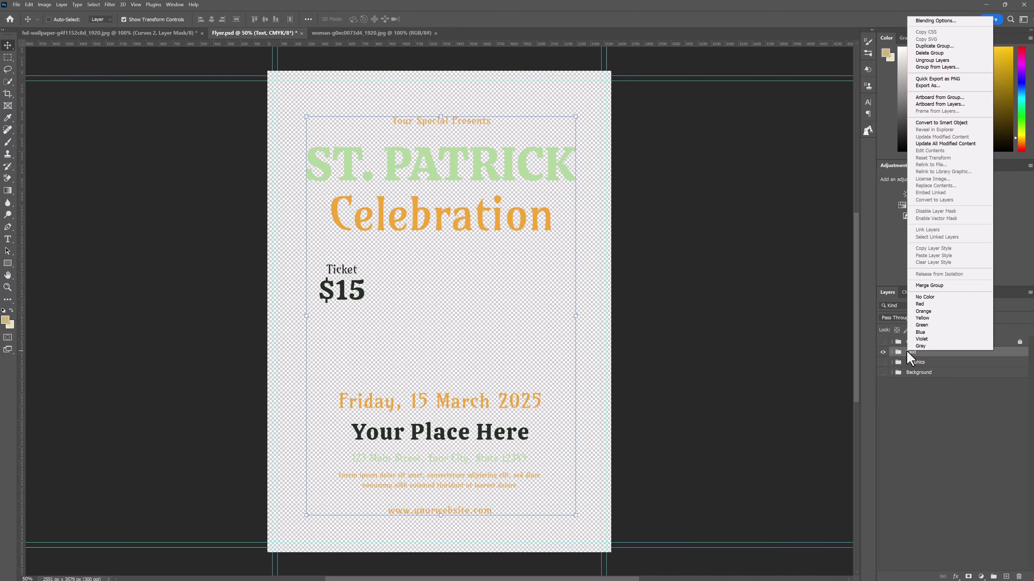
pyautogui.click(935, 87)
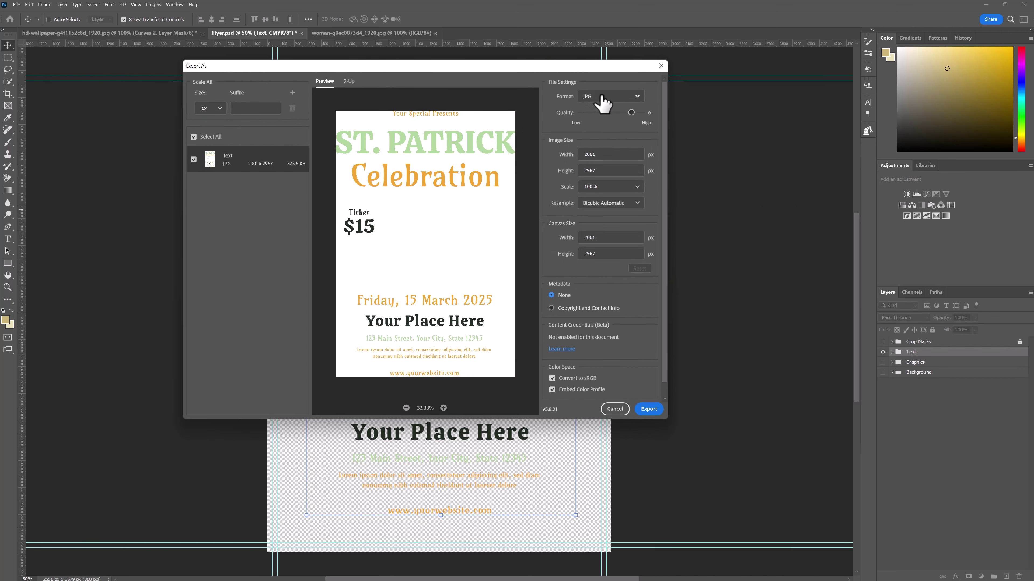
pyautogui.click(602, 104)
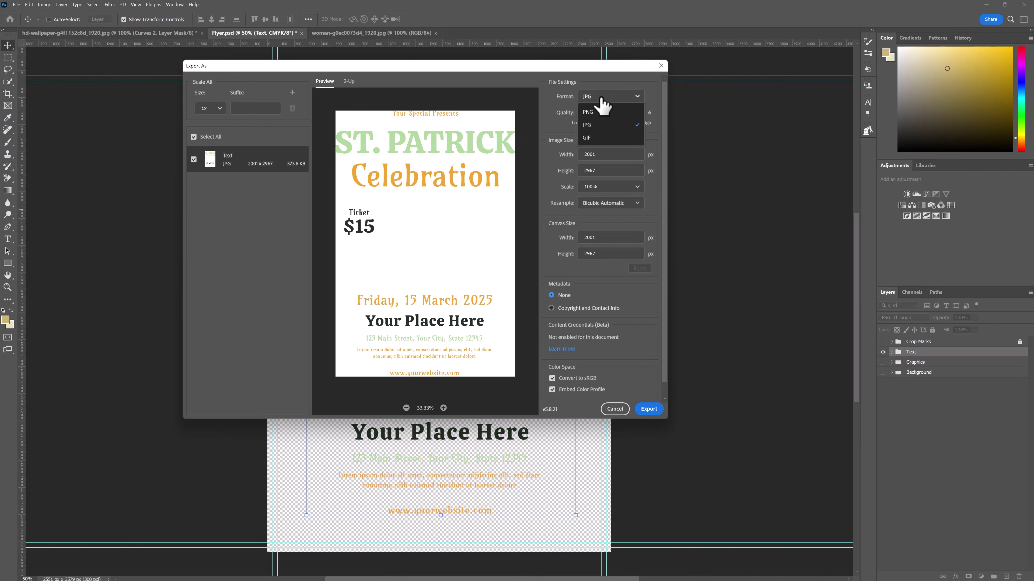
pyautogui.click(603, 122)
pyautogui.click(609, 96)
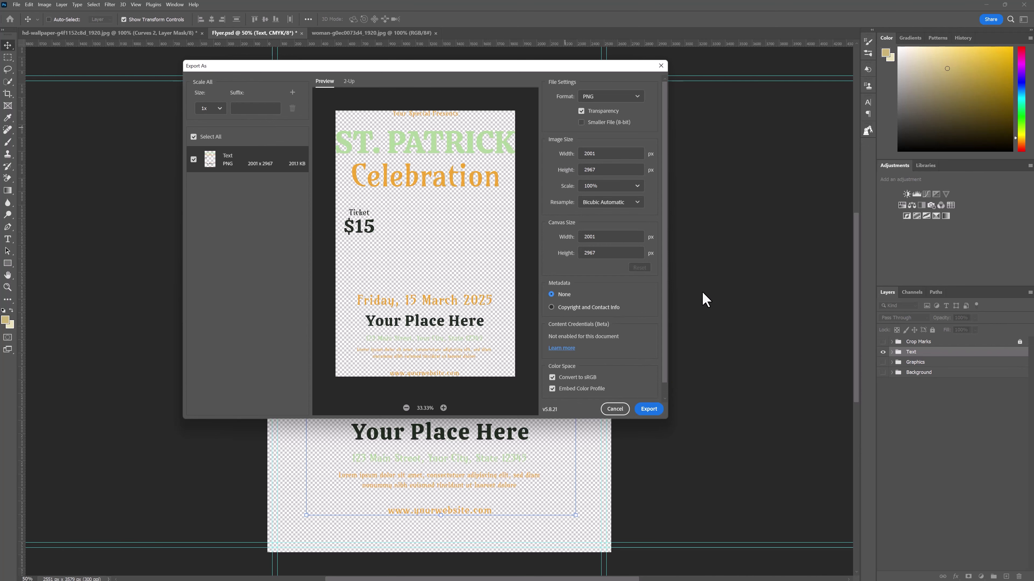
pyautogui.click(615, 409)
pyautogui.click(883, 362)
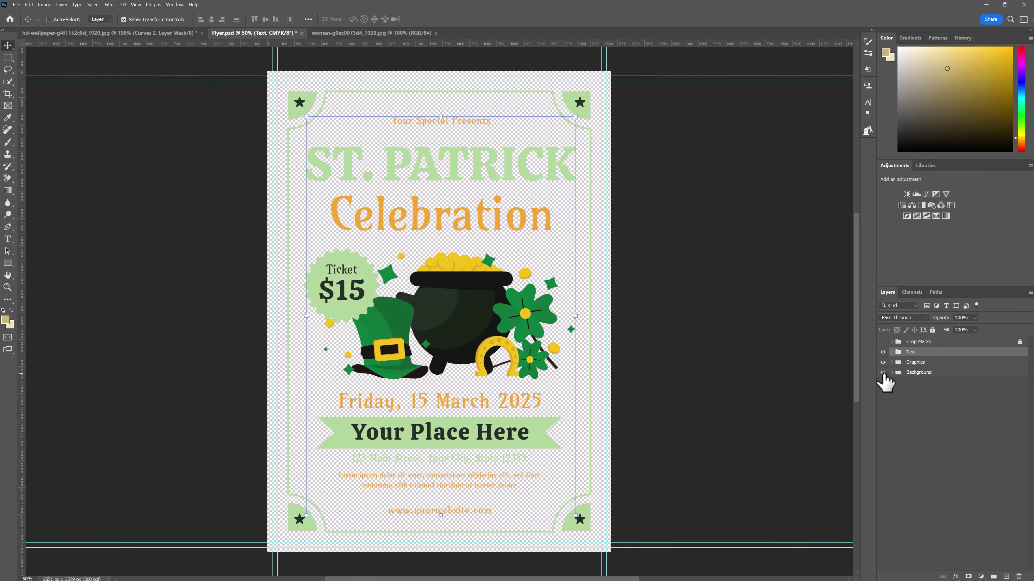
# Show the Background, expand the Text group, and check then select the $15 layer
pyautogui.click(883, 372)
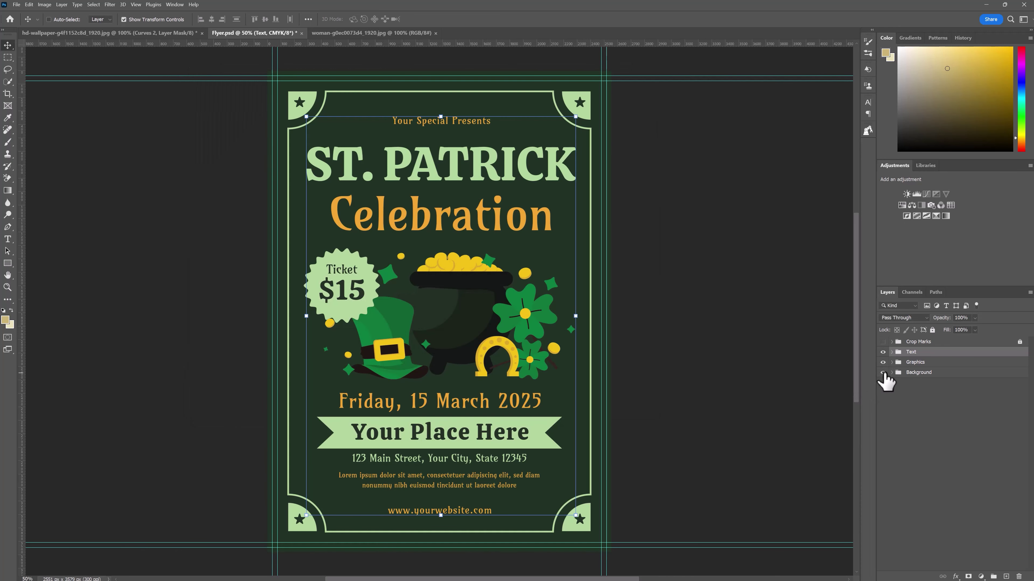
pyautogui.click(891, 352)
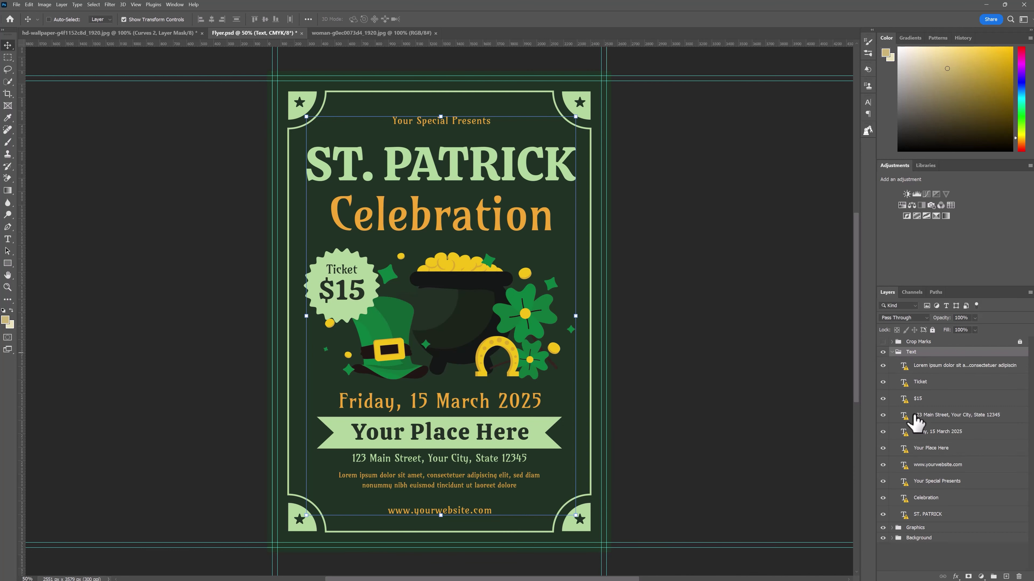
pyautogui.click(883, 399)
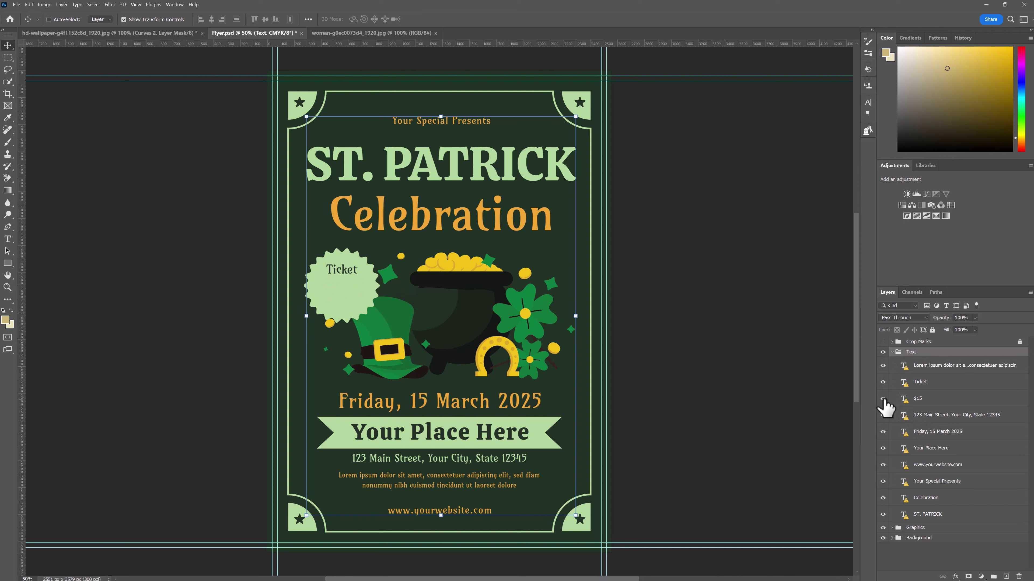
pyautogui.click(883, 399)
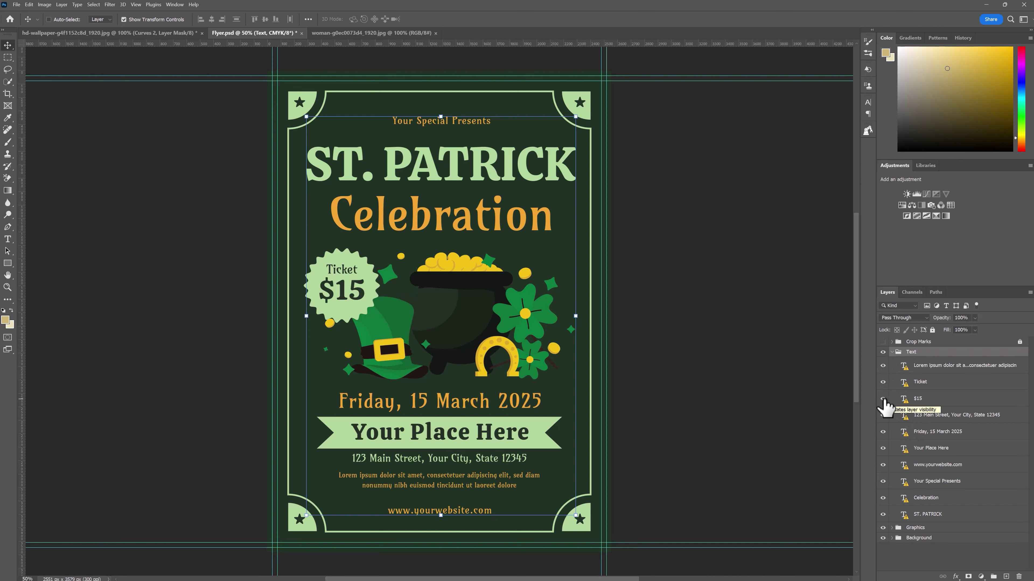
pyautogui.click(934, 403)
pyautogui.rightClick(936, 397)
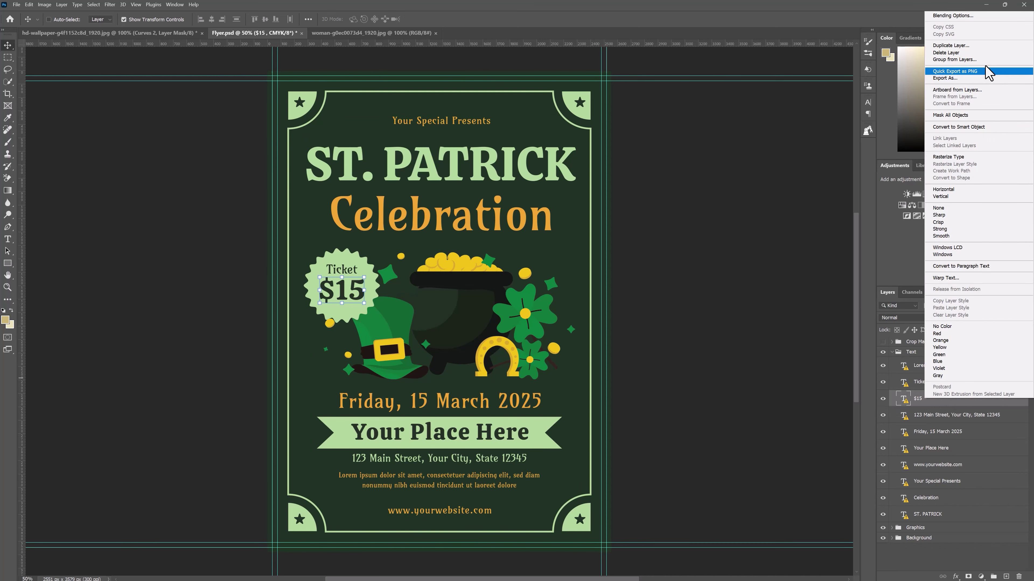
pyautogui.click(945, 78)
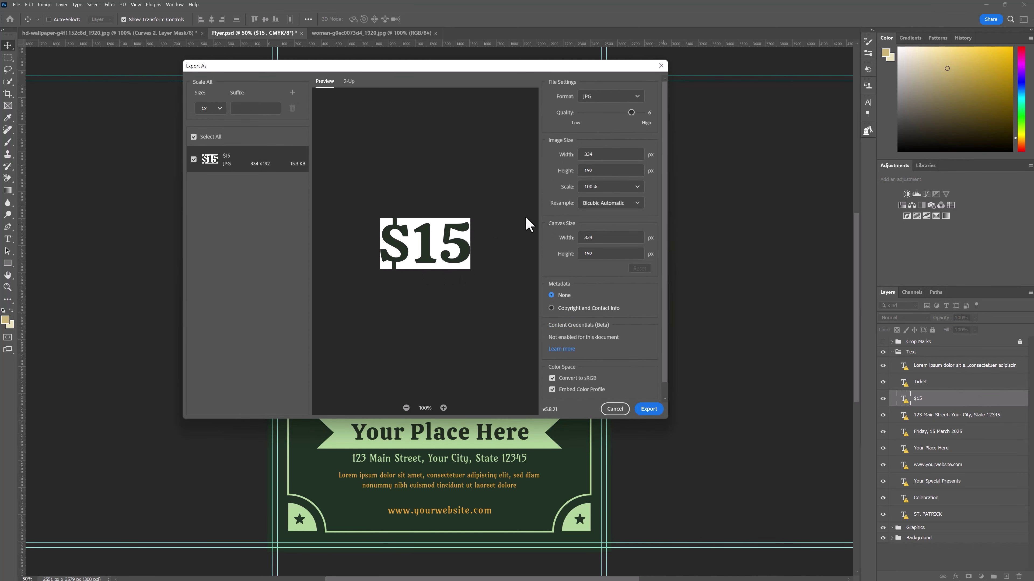
pyautogui.click(660, 65)
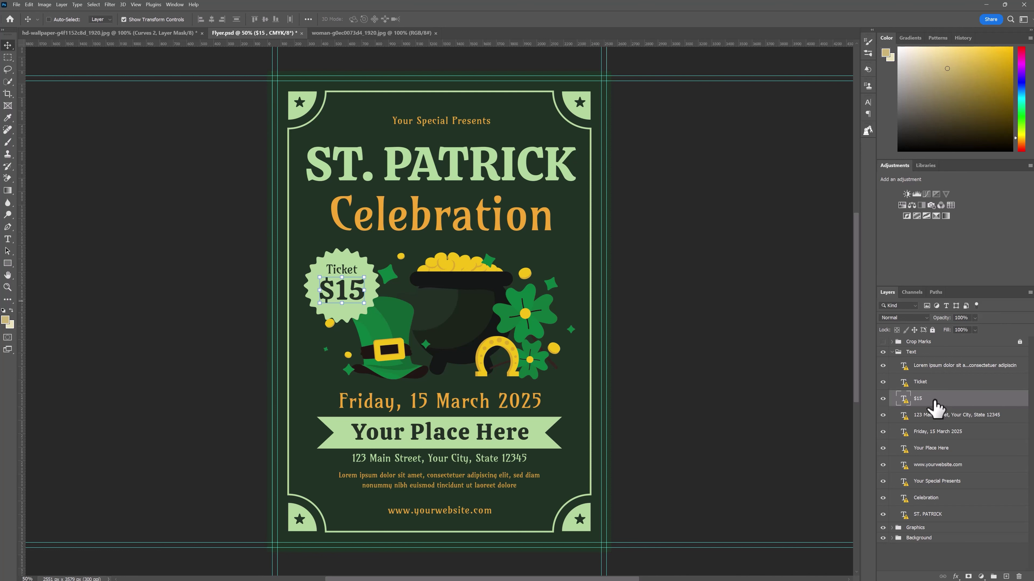
# Ctrl-select Your Special Presents, Your Place Here and Ticket alongside the $15 layer
pyautogui.press('ctrl')
pyautogui.keyDown('ctrl'); pyautogui.click(939, 482); pyautogui.keyUp('ctrl')
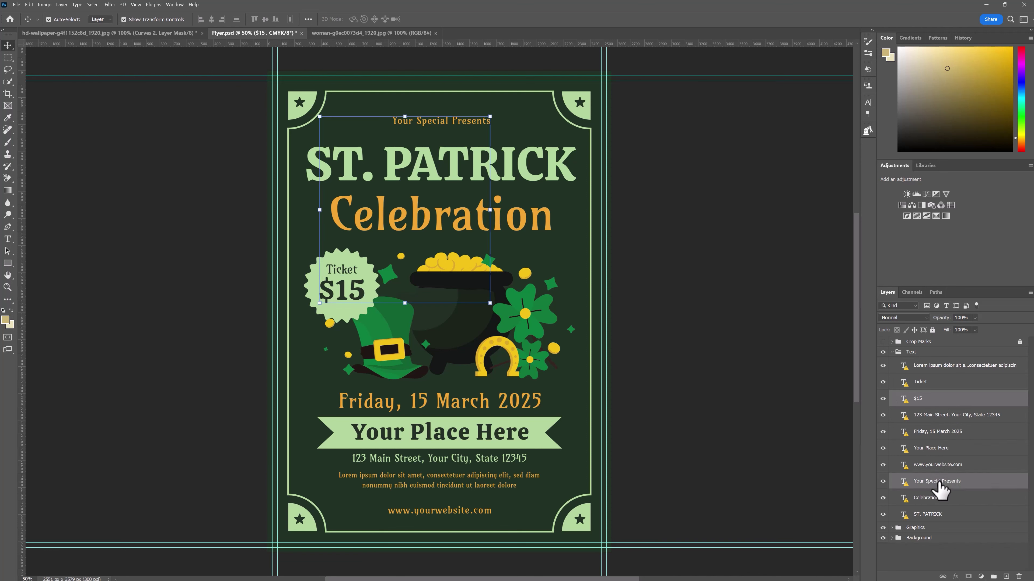
pyautogui.keyDown('ctrl'); pyautogui.click(938, 433); pyautogui.keyUp('ctrl')
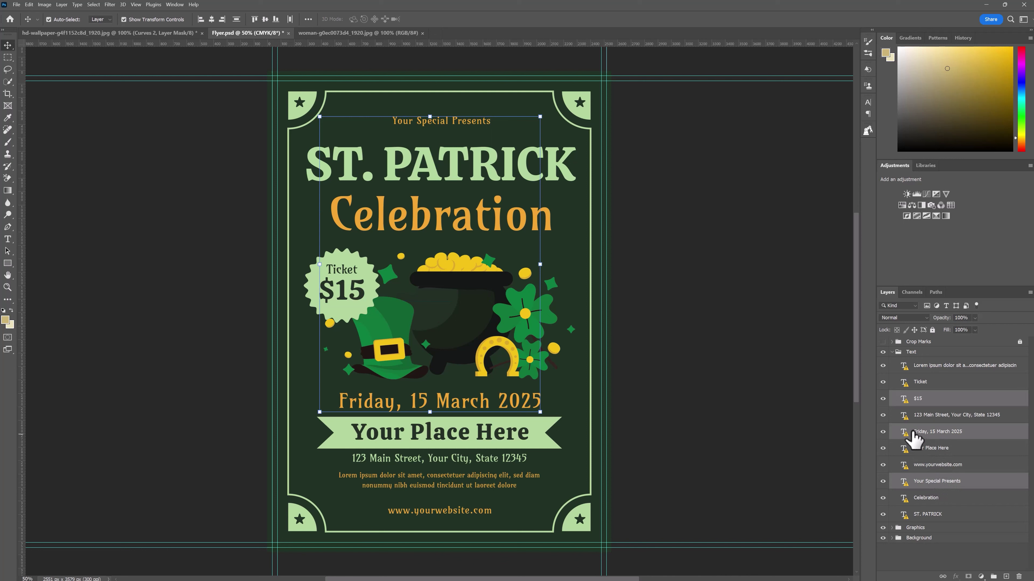
pyautogui.click(883, 432)
pyautogui.keyDown('ctrl'); pyautogui.click(932, 448); pyautogui.keyUp('ctrl')
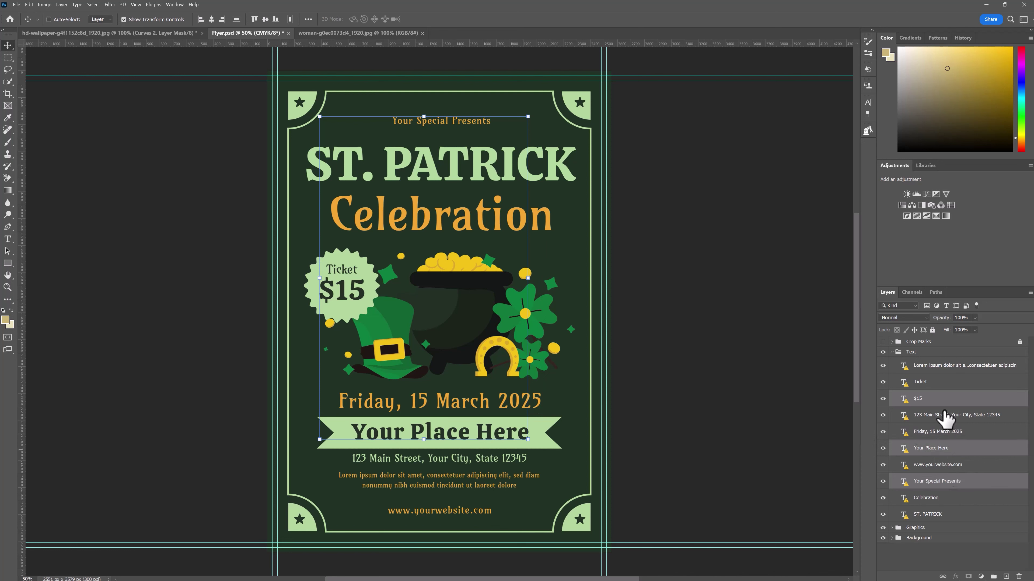
pyautogui.keyDown('ctrl'); pyautogui.click(929, 384); pyautogui.keyUp('ctrl')
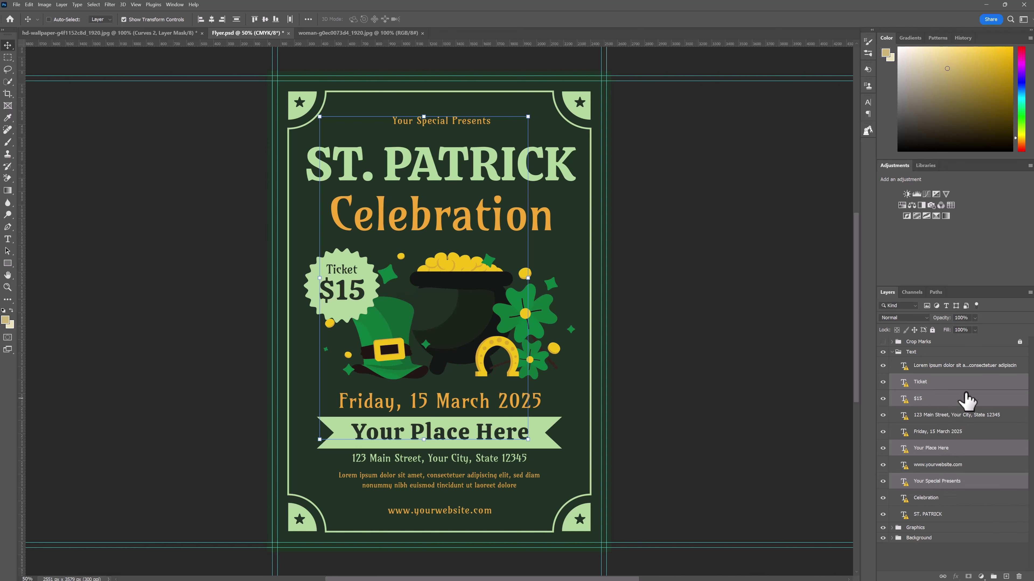
# Open Export As for the four text layers and preview each asset's image and size
pyautogui.rightClick(953, 405)
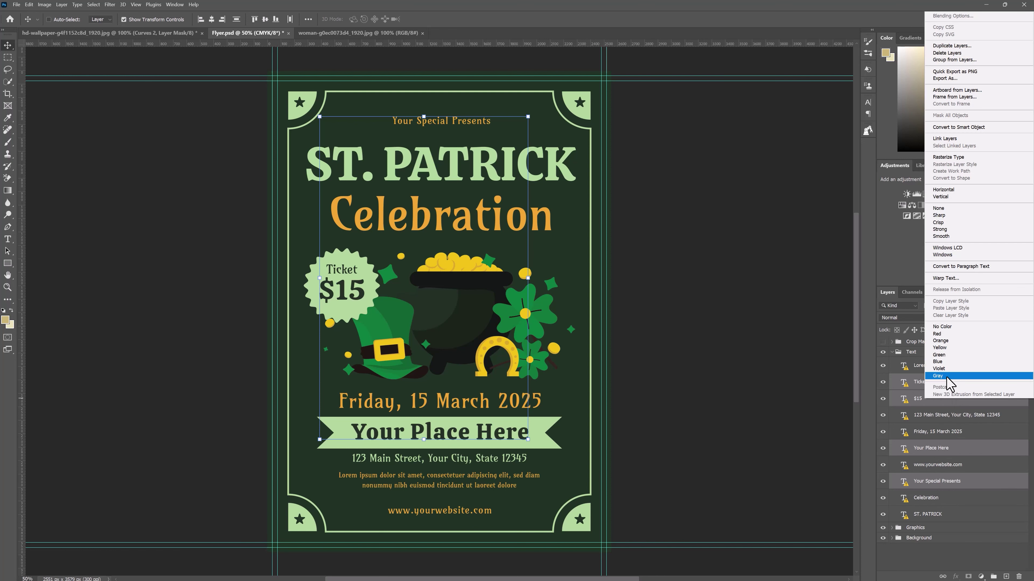
pyautogui.click(938, 79)
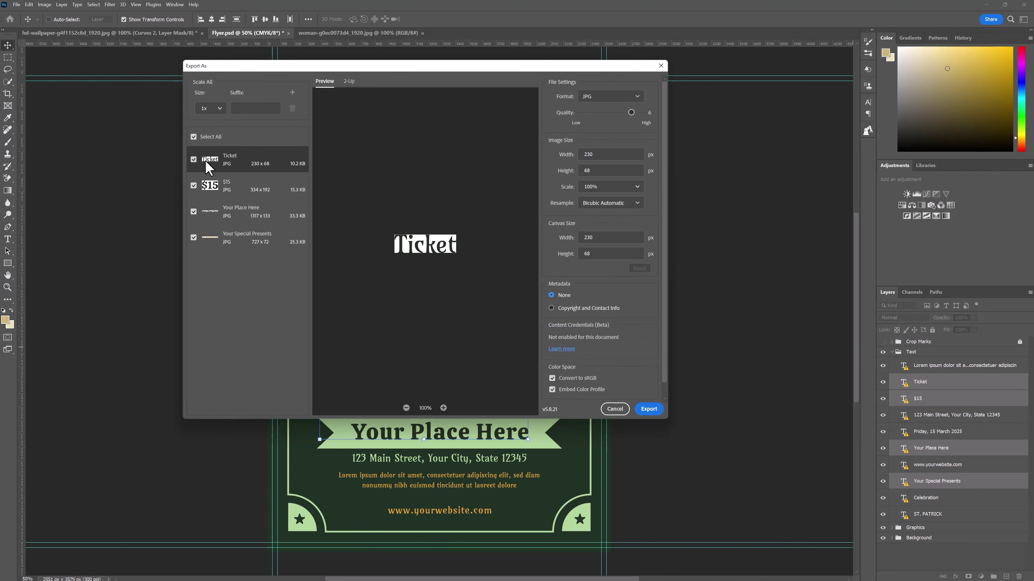
pyautogui.click(222, 192)
pyautogui.click(220, 212)
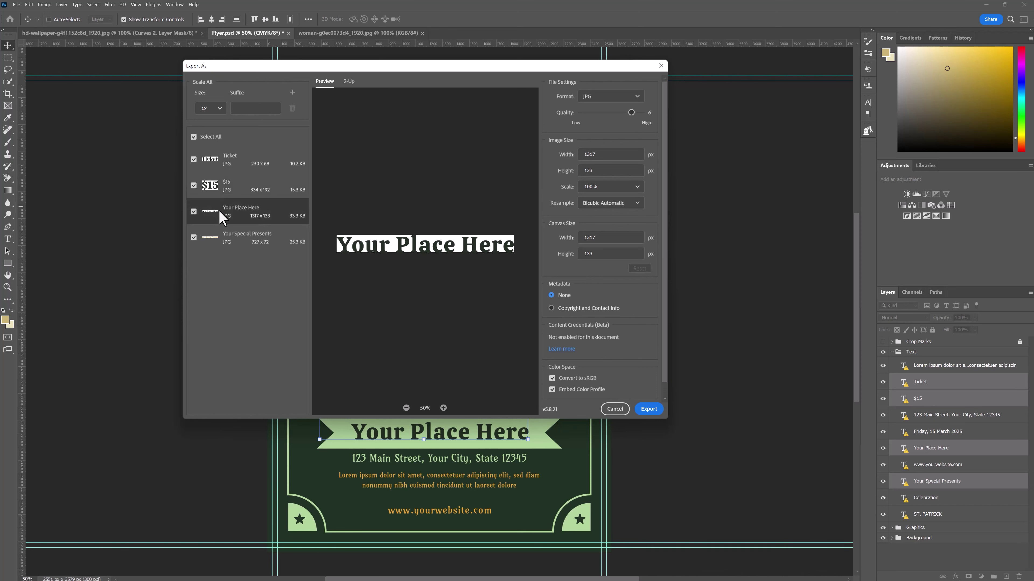
pyautogui.click(216, 240)
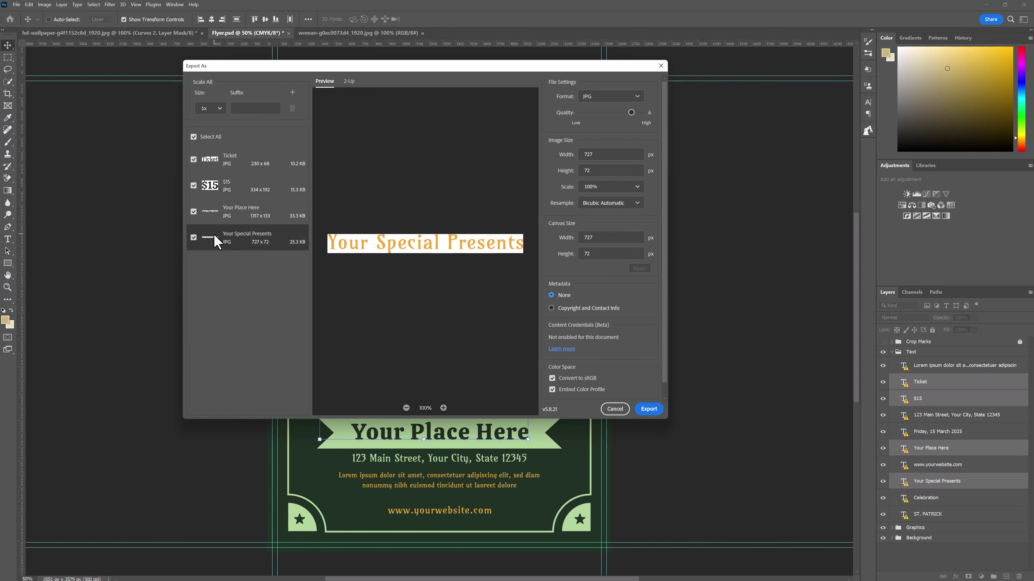
pyautogui.click(215, 158)
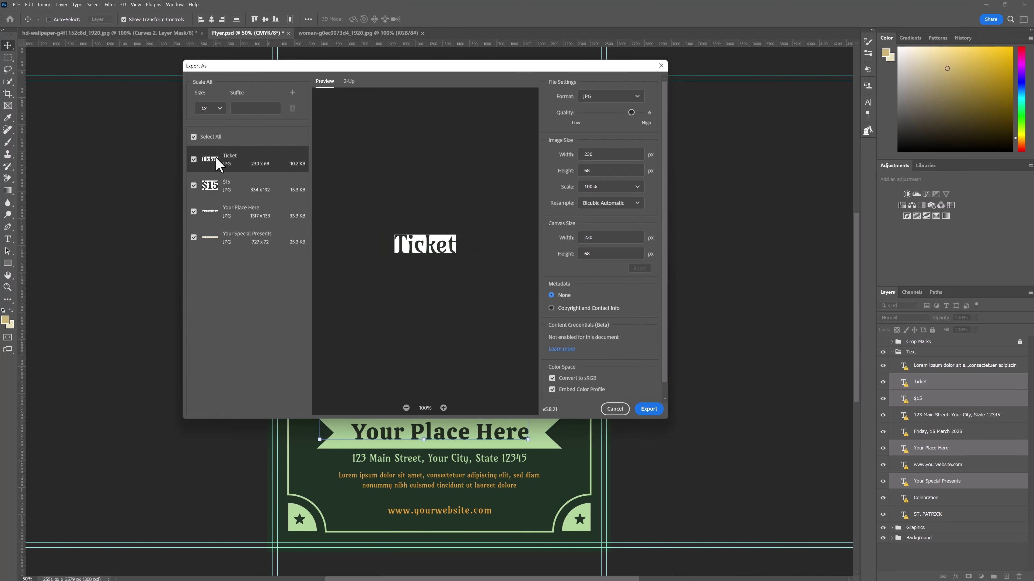
pyautogui.click(214, 196)
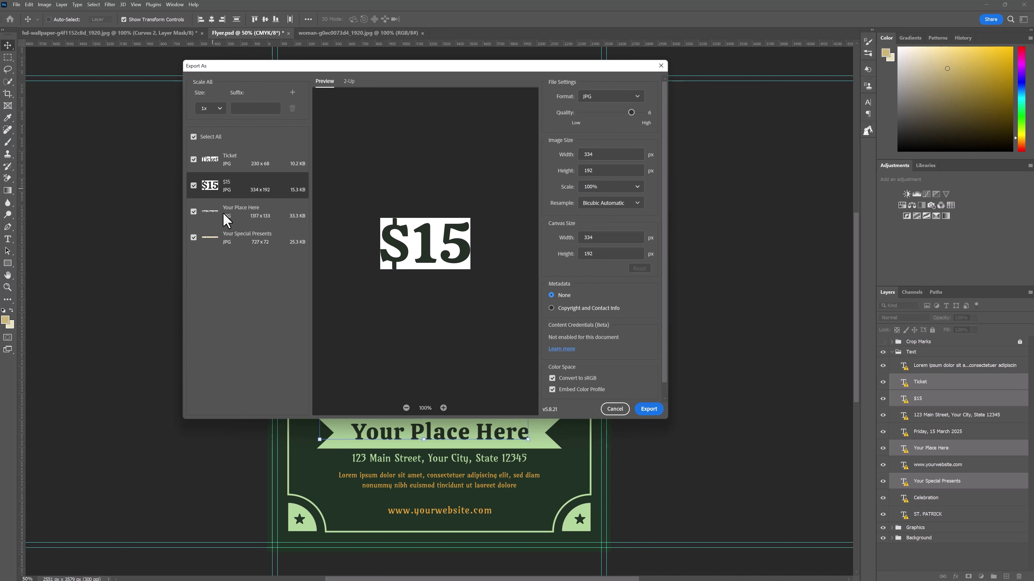
# Set the $15 image's export format to transparent PNG
pyautogui.click(641, 97)
pyautogui.click(608, 109)
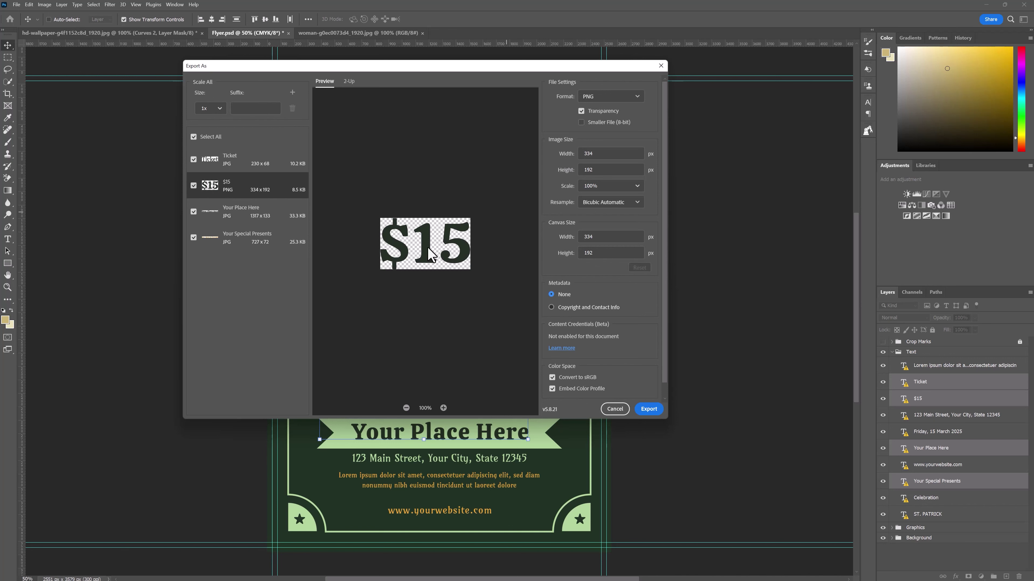
pyautogui.click(214, 160)
pyautogui.click(213, 194)
# Change the Your Place Here export's canvas height to 950 px, giving 1317×950
pyautogui.click(217, 218)
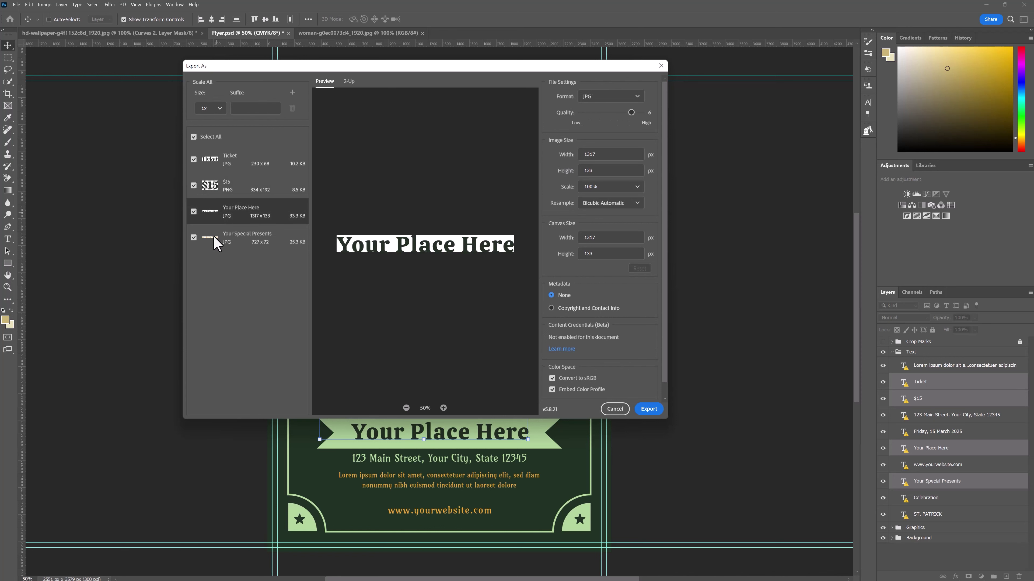
pyautogui.click(213, 235)
pyautogui.click(212, 215)
pyautogui.doubleClick(597, 254)
pyautogui.write('950')
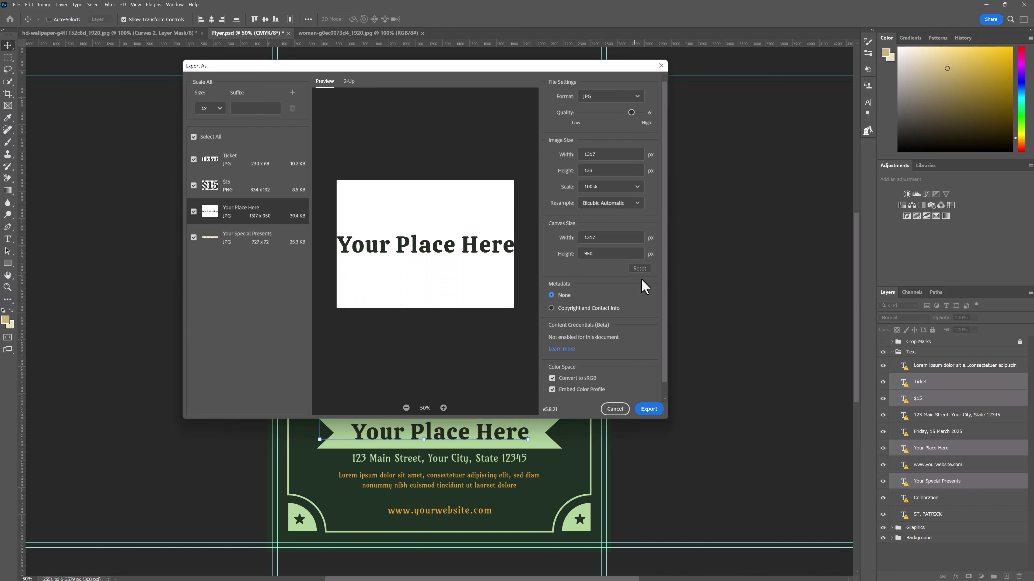
pyautogui.click(268, 188)
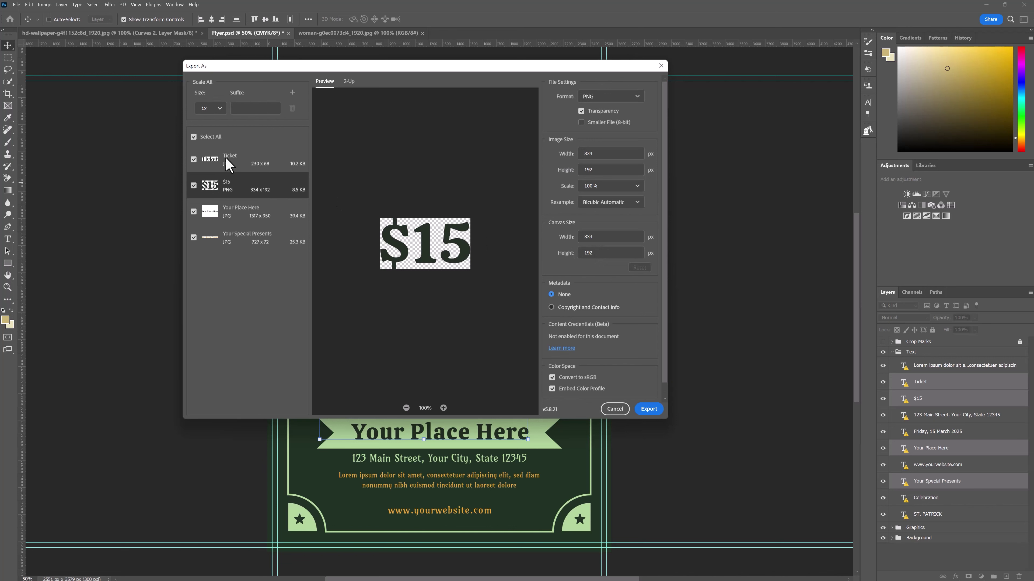
# Select all four text exports: Ticket, $15, Your Place Here and Your Special Presents
pyautogui.keyDown('shift'); pyautogui.click(236, 158); pyautogui.keyUp('shift')
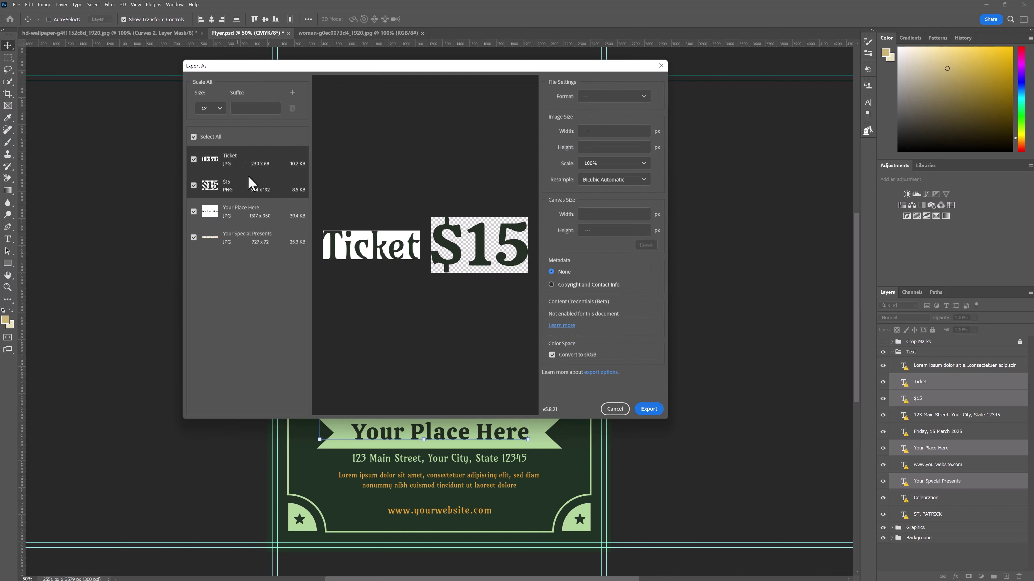
pyautogui.keyDown('shift'); pyautogui.click(250, 213); pyautogui.keyUp('shift')
pyautogui.keyDown('shift'); pyautogui.click(254, 243); pyautogui.keyUp('shift')
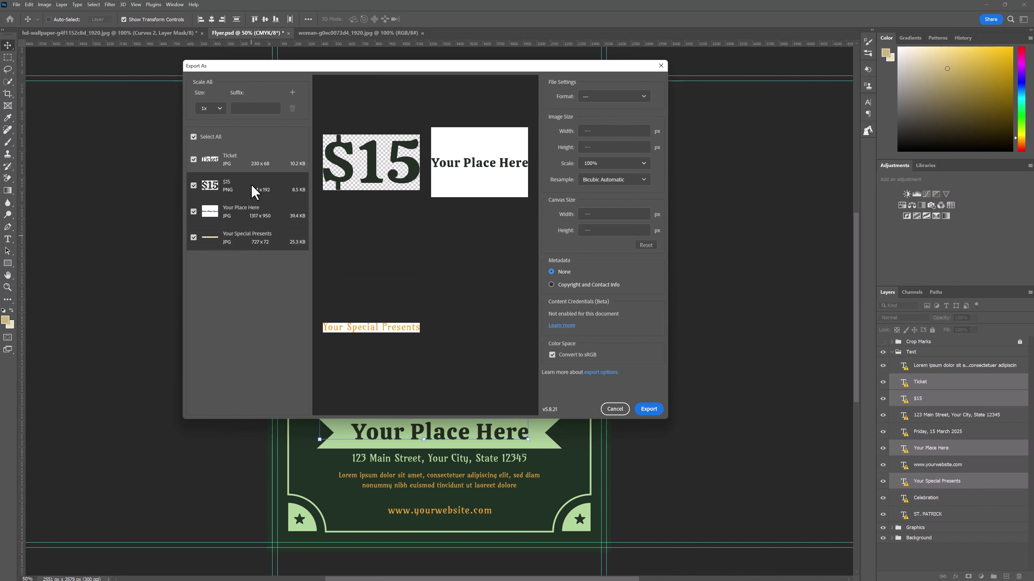
pyautogui.keyDown('ctrl'); pyautogui.click(268, 210); pyautogui.keyUp('ctrl')
pyautogui.keyDown('shift'); pyautogui.click(271, 240); pyautogui.keyUp('shift')
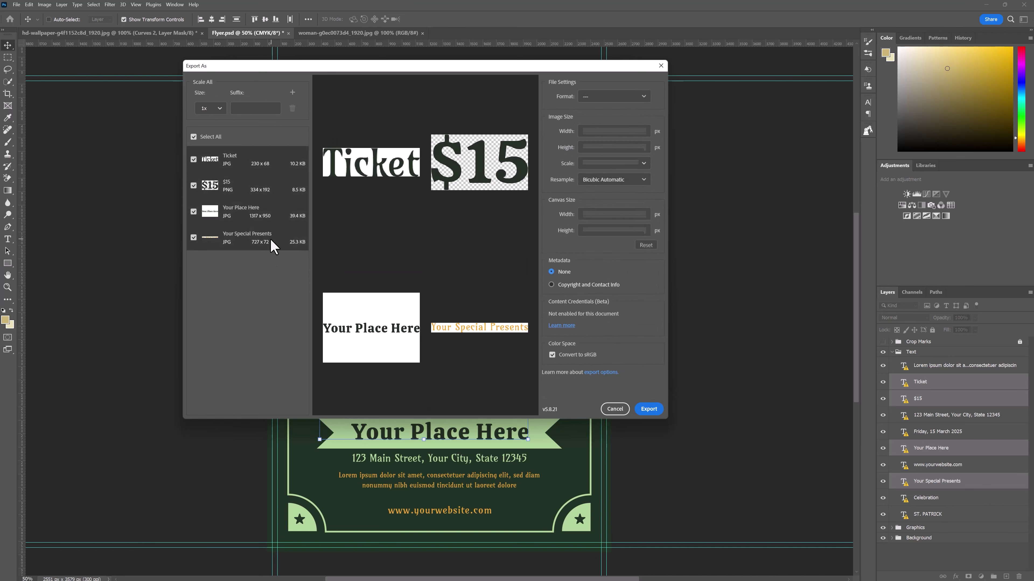
# Give the four exports a shared 1600 × 950 px canvas and transparent PNG format
pyautogui.click(606, 219)
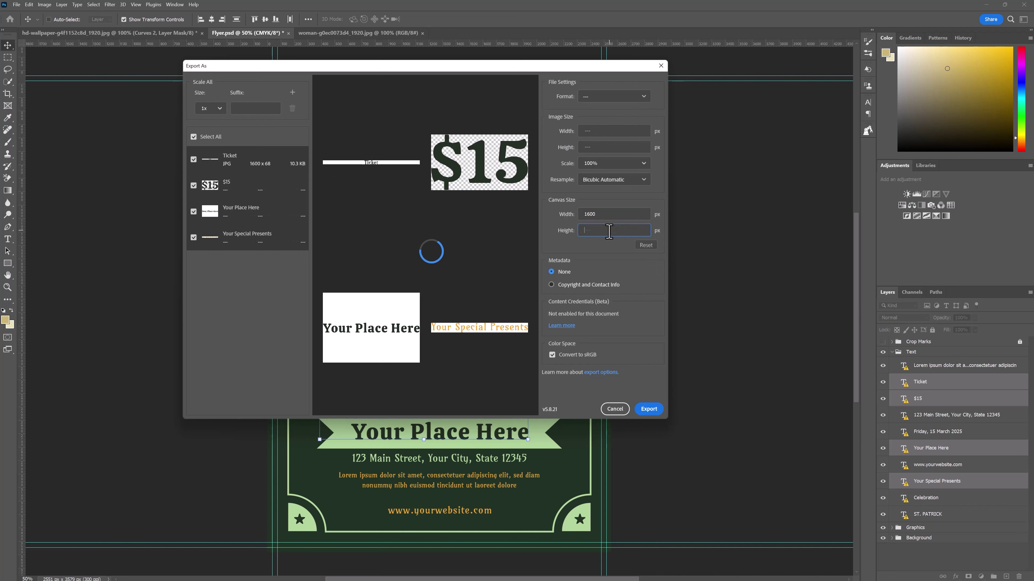
pyautogui.write('950')
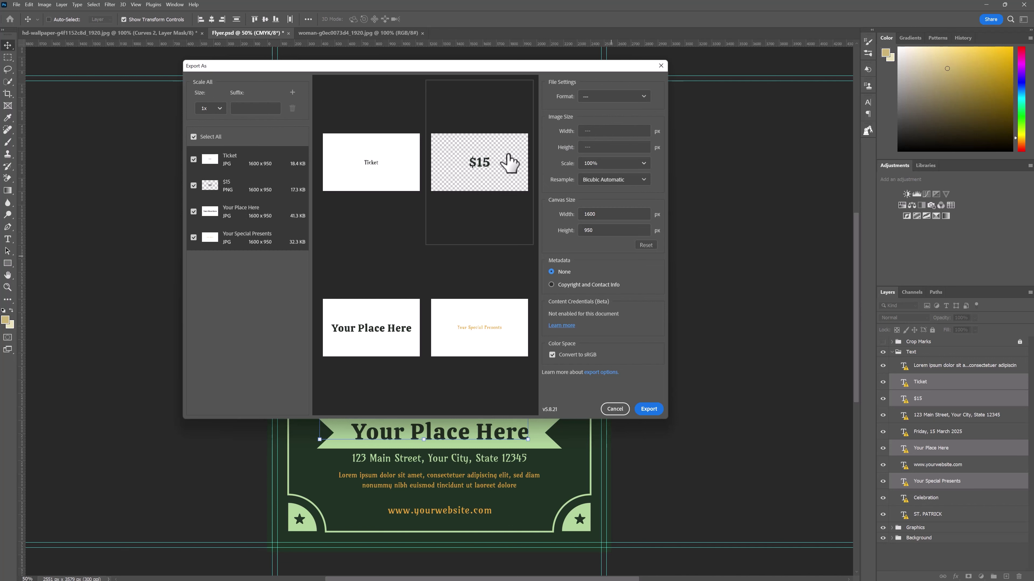
pyautogui.click(644, 97)
pyautogui.click(598, 112)
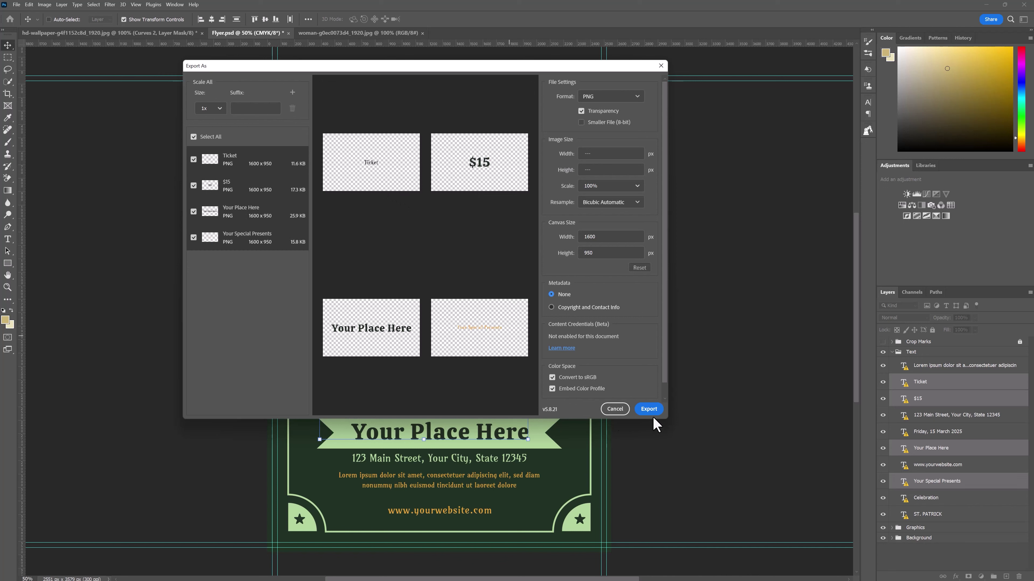
# Cancel the text export, collapse the Text group and fit the whole flyer in the window
pyautogui.click(614, 409)
pyautogui.click(892, 352)
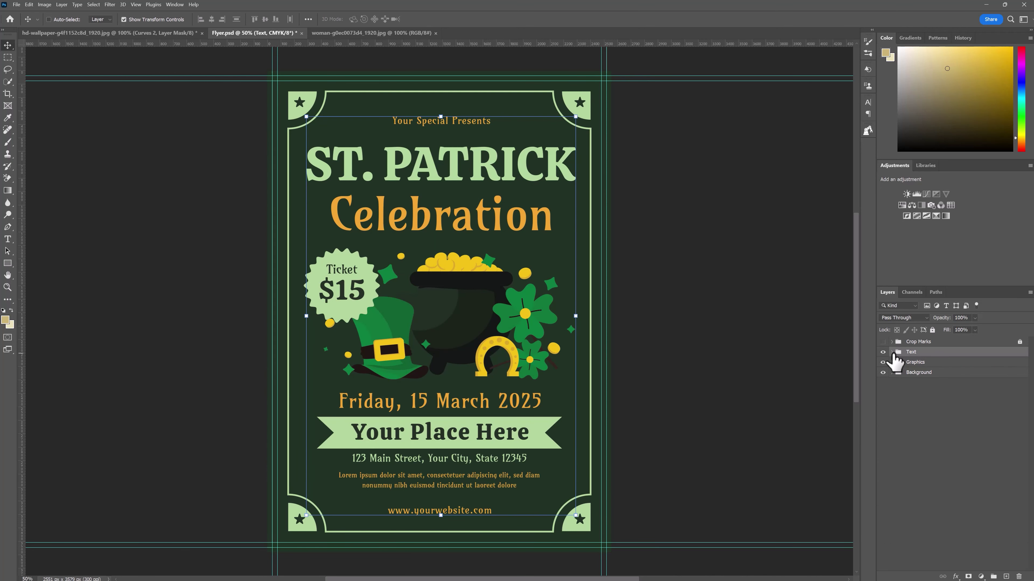
pyautogui.hotkey('ctrl', '0')
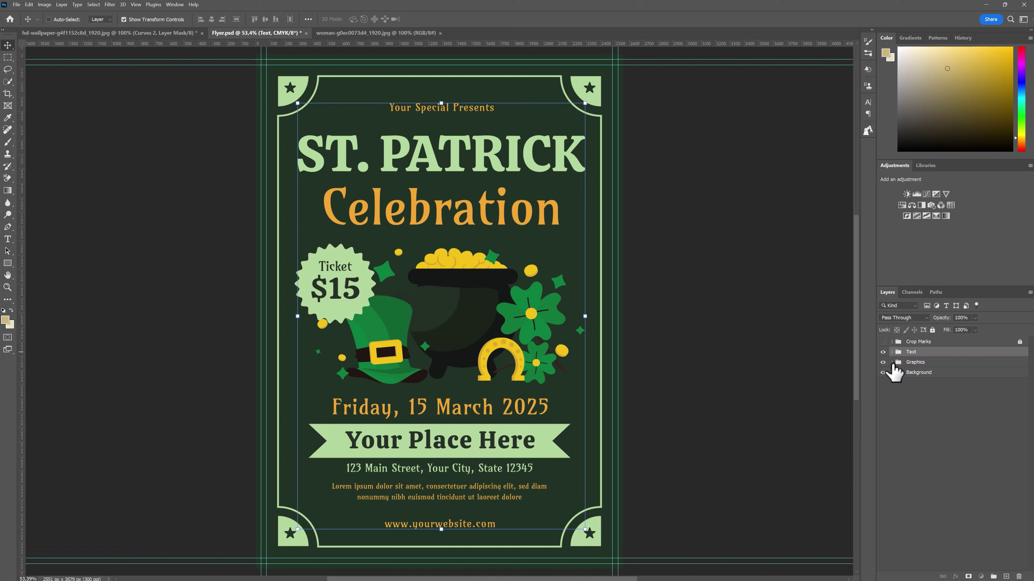
# Expand the Graphics group, toggle eye icons to identify the hat, and select its layer group
pyautogui.click(892, 363)
pyautogui.scroll(-3, 900, 484)
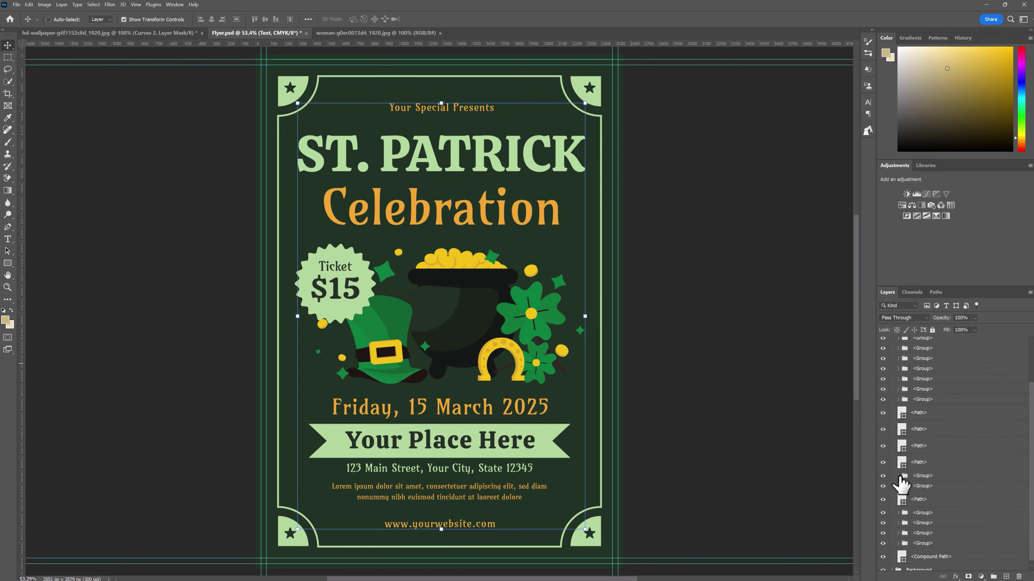
pyautogui.scroll(-1, 900, 484)
pyautogui.moveTo(882, 481); pyautogui.dragTo(883, 473)
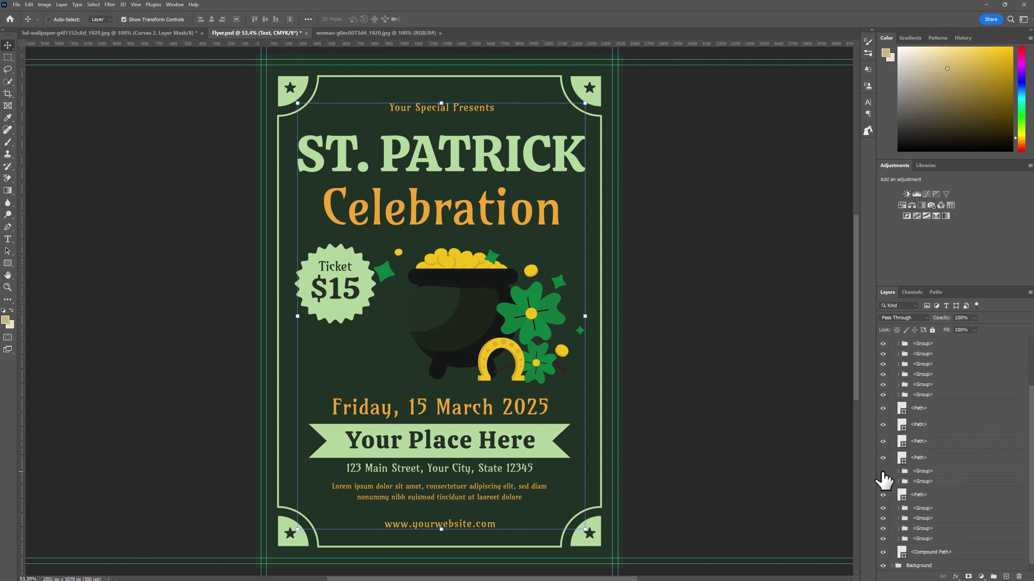
pyautogui.click(882, 472)
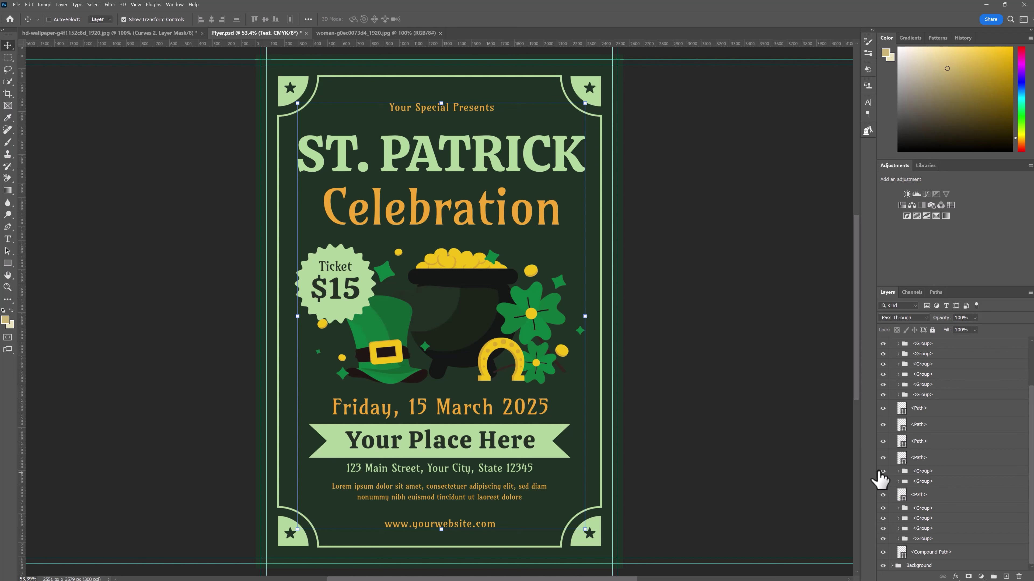
pyautogui.click(926, 471)
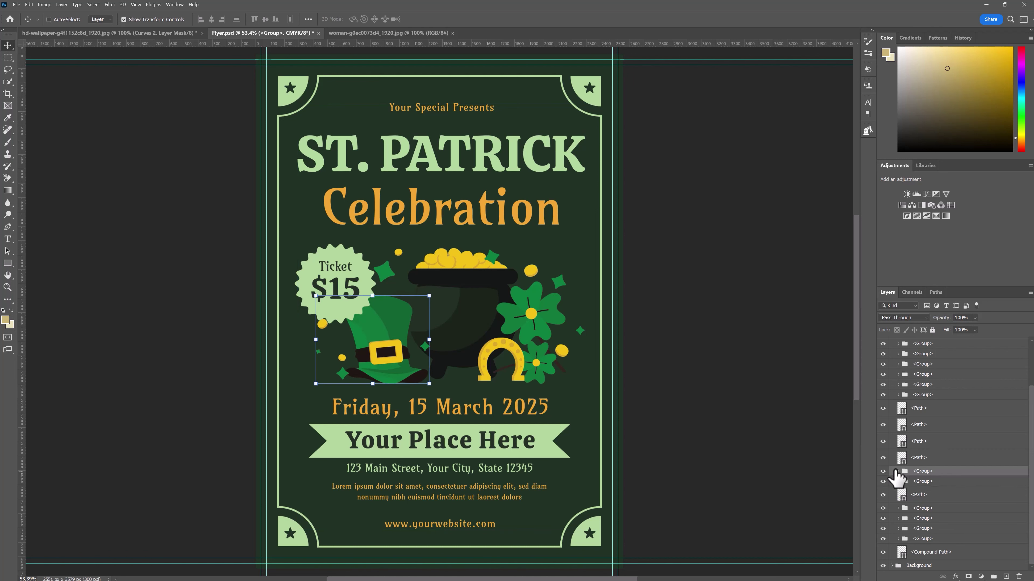
pyautogui.rightClick(939, 471)
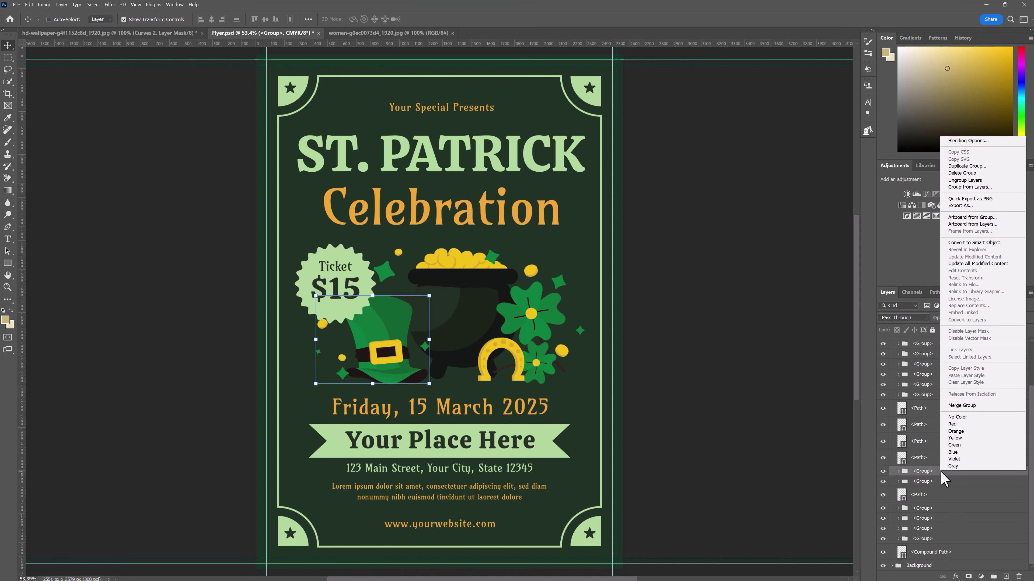
pyautogui.click(964, 206)
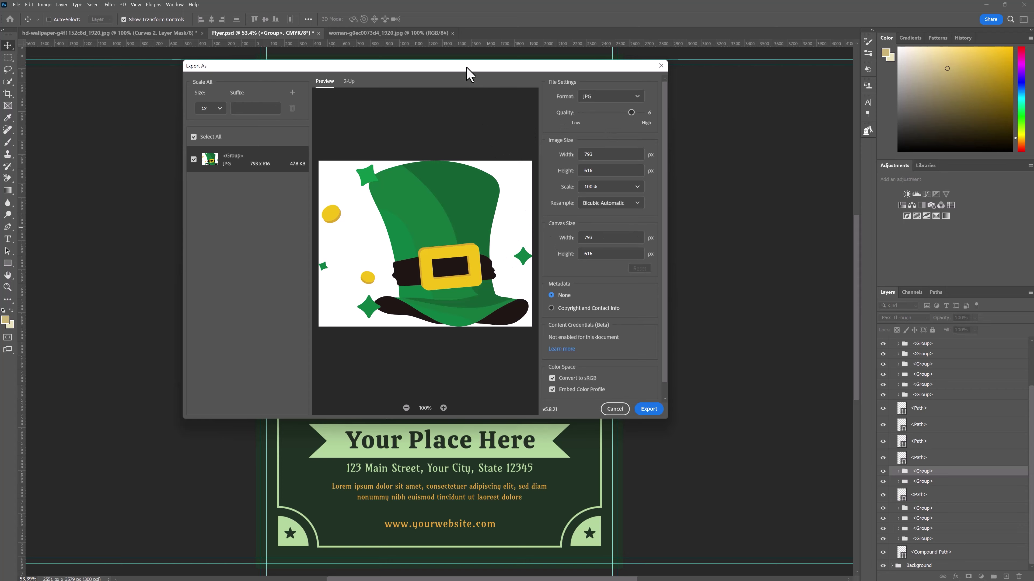
pyautogui.moveTo(467, 67); pyautogui.dragTo(697, 59)
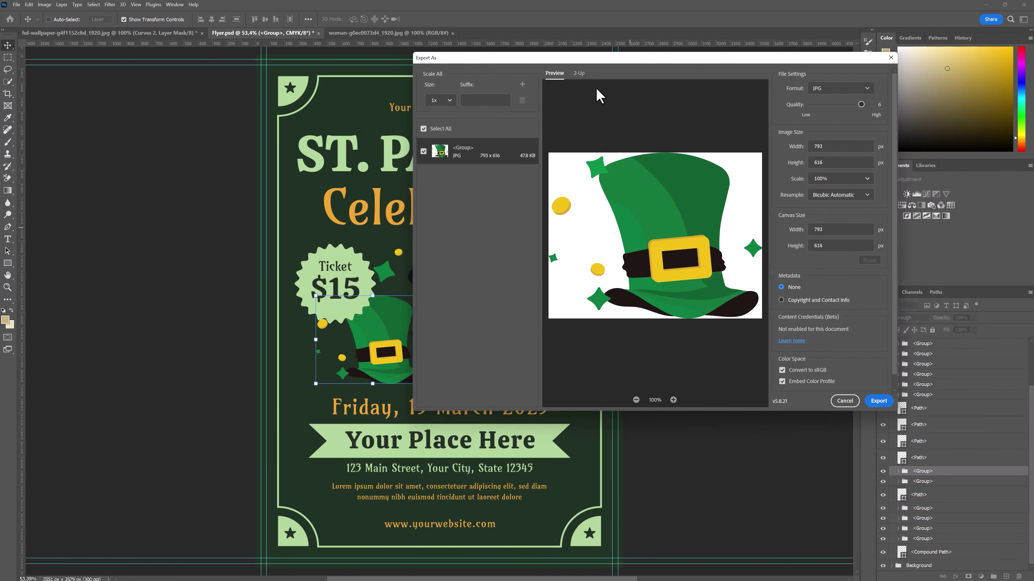
pyautogui.moveTo(594, 58); pyautogui.dragTo(666, 46)
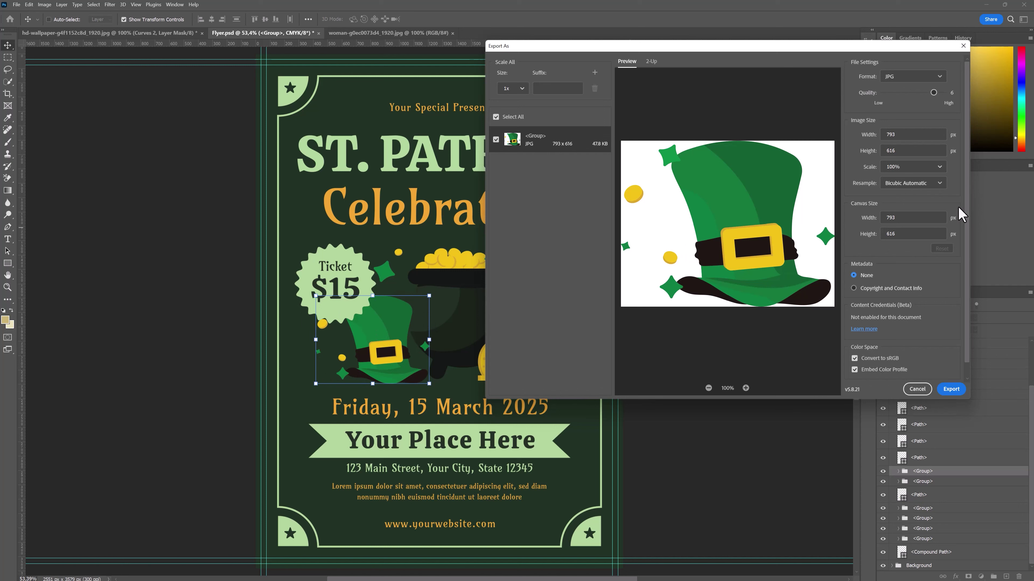
pyautogui.click(911, 217)
pyautogui.press('Tab')
pyautogui.write('1000')
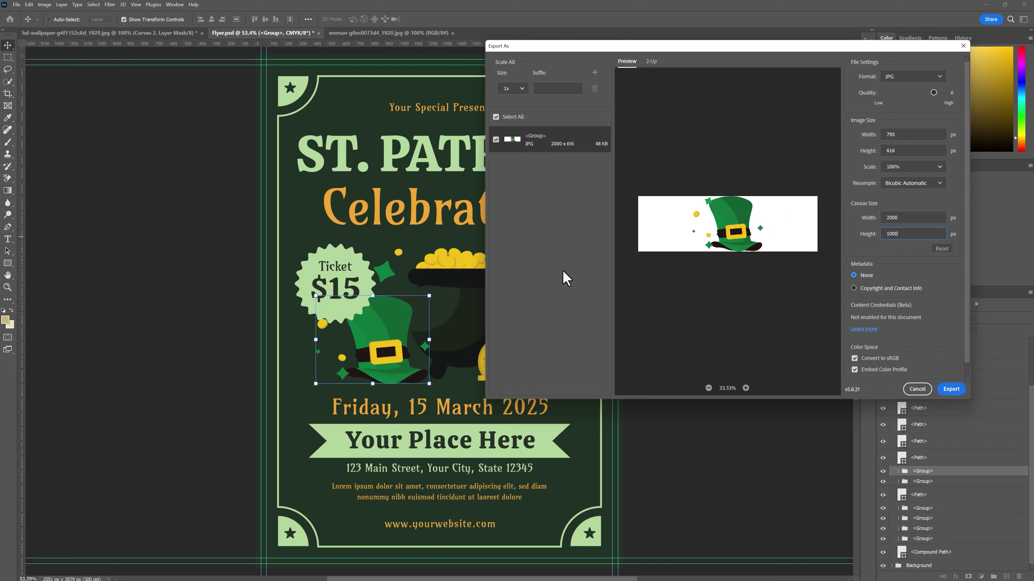
pyautogui.click(917, 389)
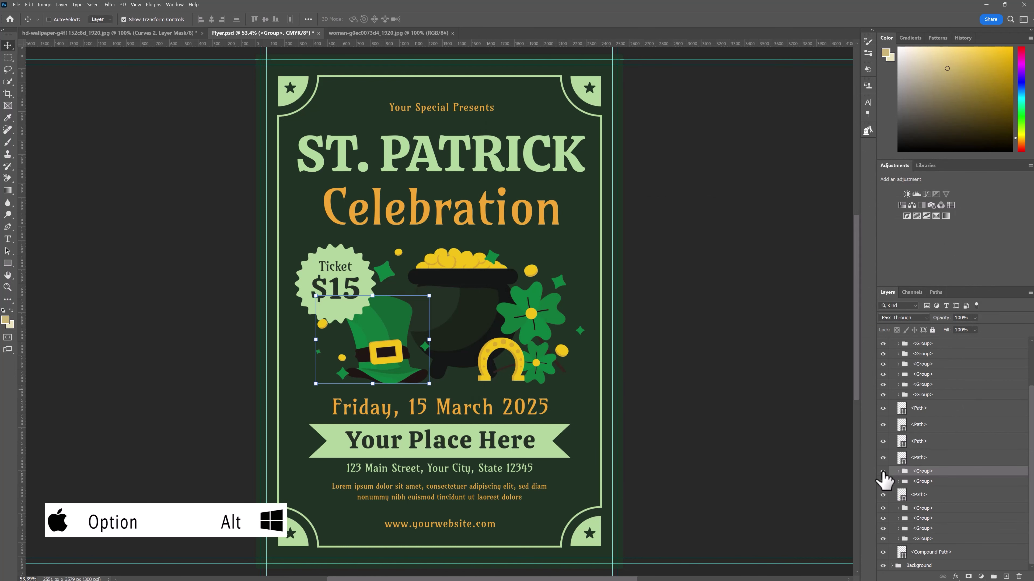
# Alt-click the hat group's eye so only the hat shows, then open the File menu
pyautogui.keyDown('alt'); pyautogui.click(883, 471); pyautogui.keyUp('alt')
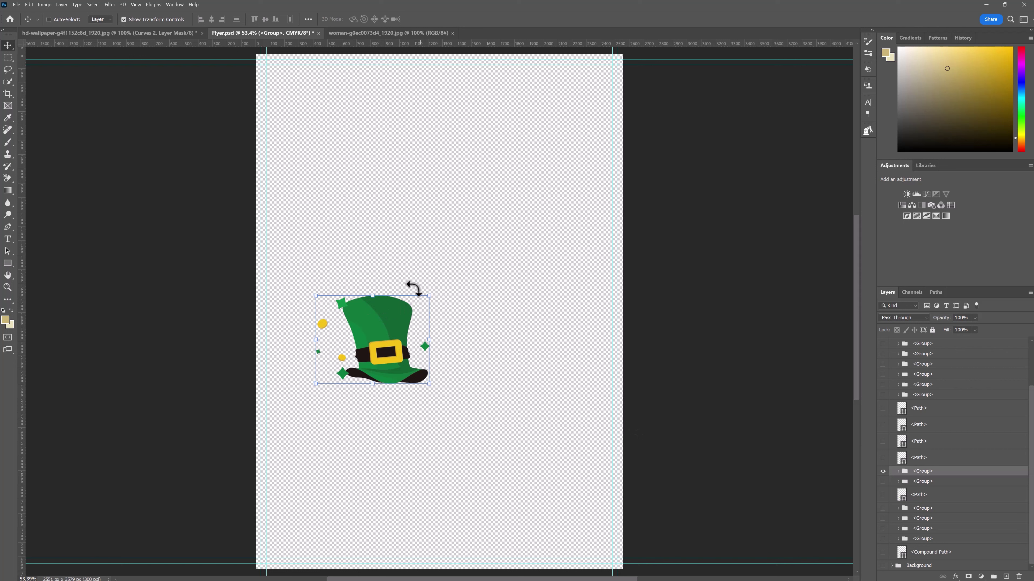
pyautogui.click(17, 5)
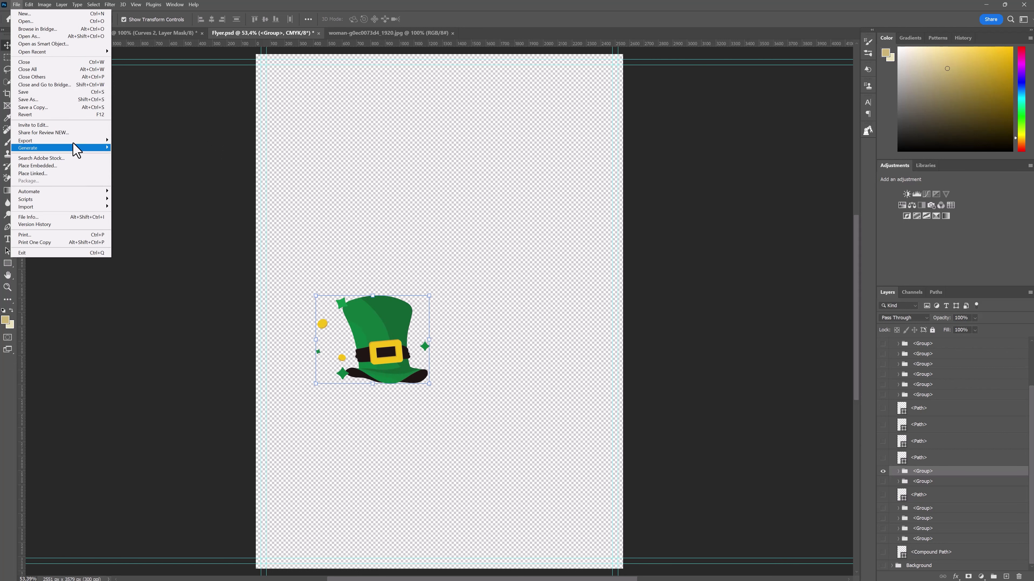
# Preview the hat-only flyer as a transparent PNG in Export As, then switch to the woman portrait
pyautogui.moveTo(25, 141)
pyautogui.click(141, 147)
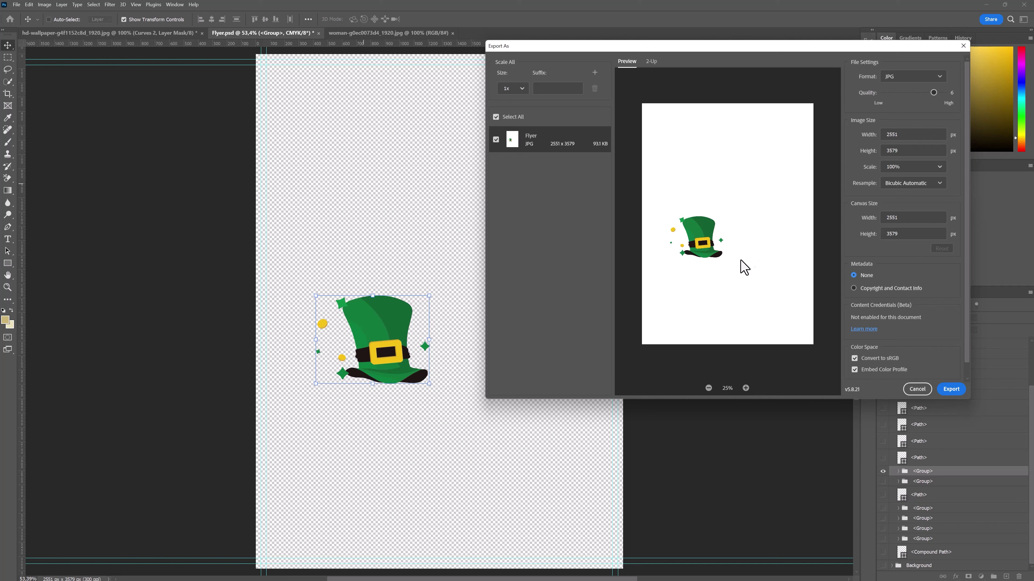
pyautogui.click(937, 78)
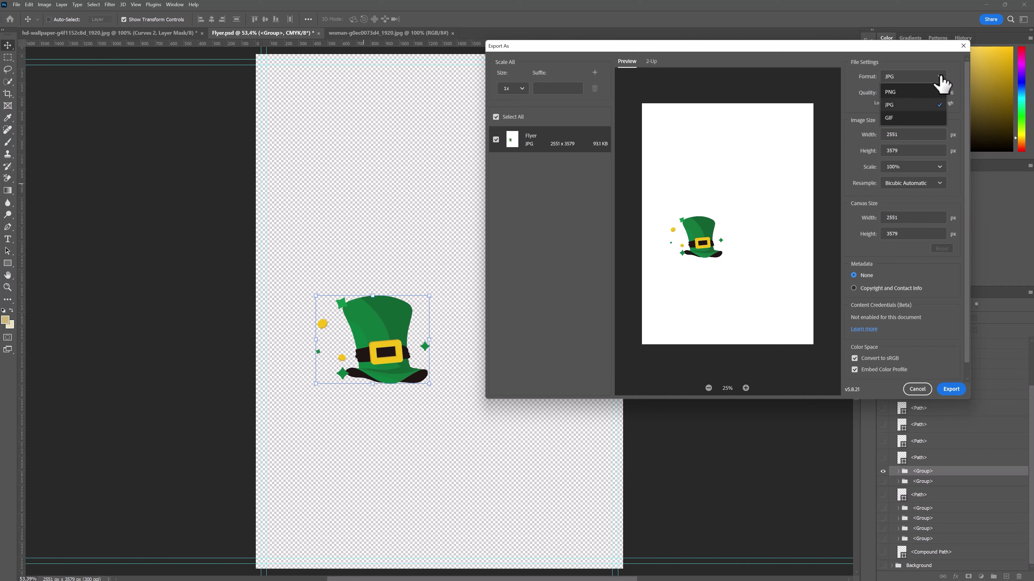
pyautogui.click(921, 93)
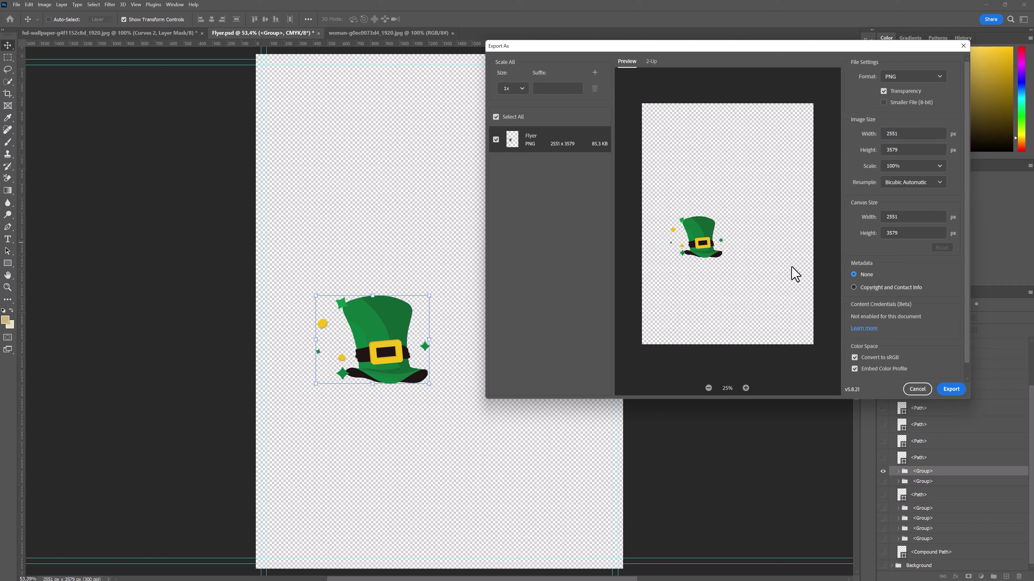
pyautogui.click(918, 390)
pyautogui.hotkey('ctrl', 'Tab')
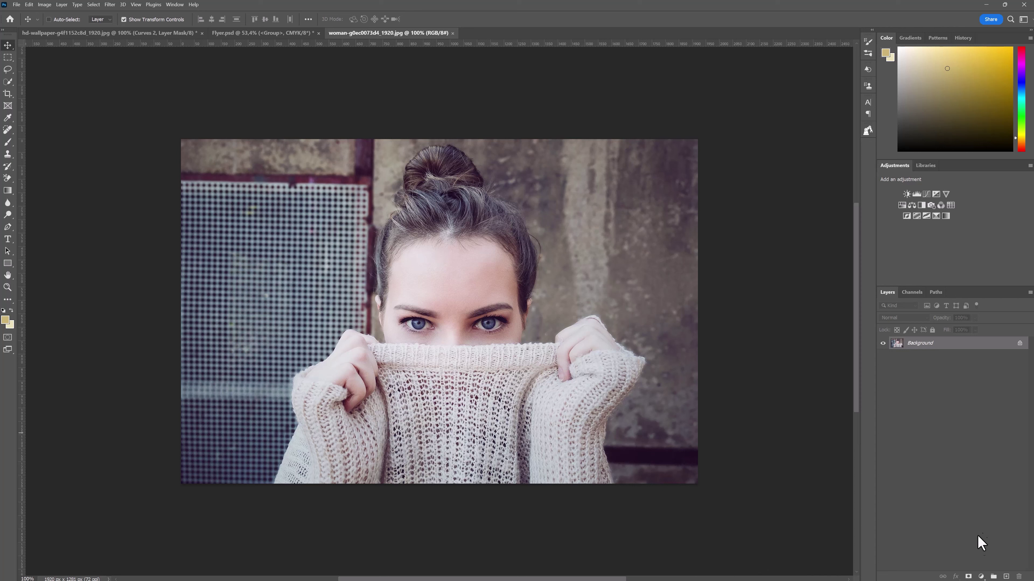
# Add a Curves 1 layer in Multiply mode and invert its mask to black
pyautogui.click(982, 577)
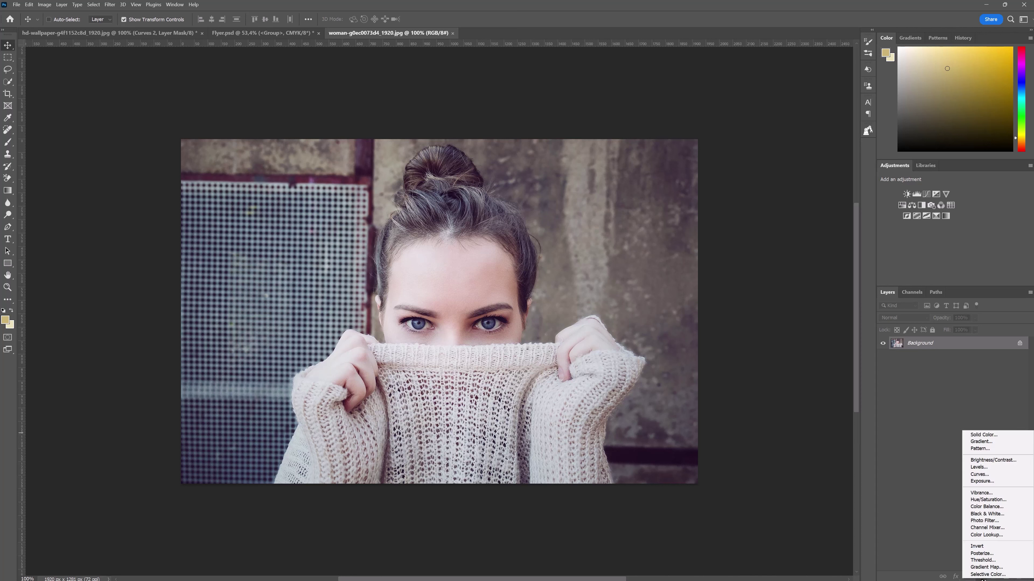
pyautogui.click(985, 475)
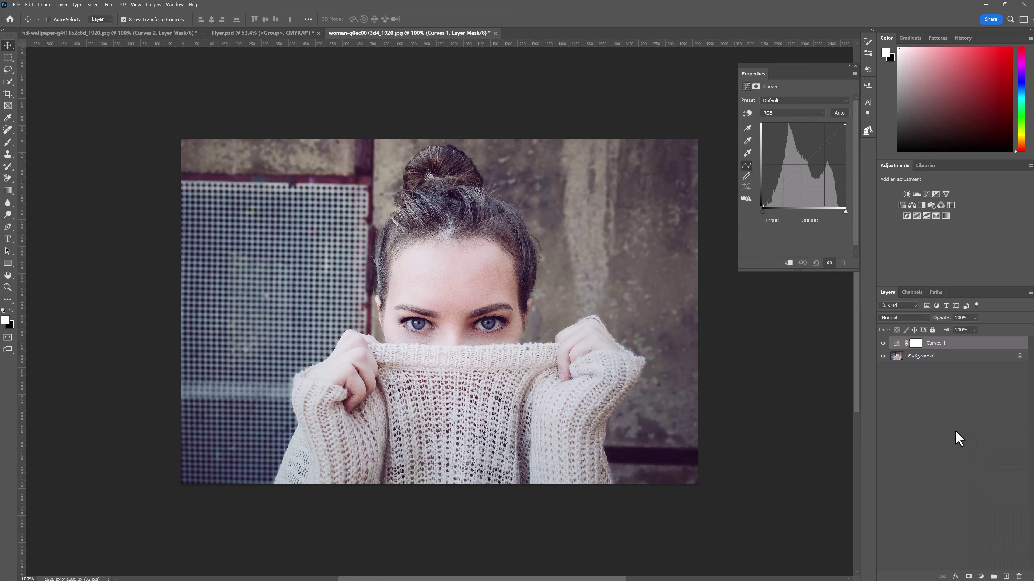
pyautogui.click(926, 318)
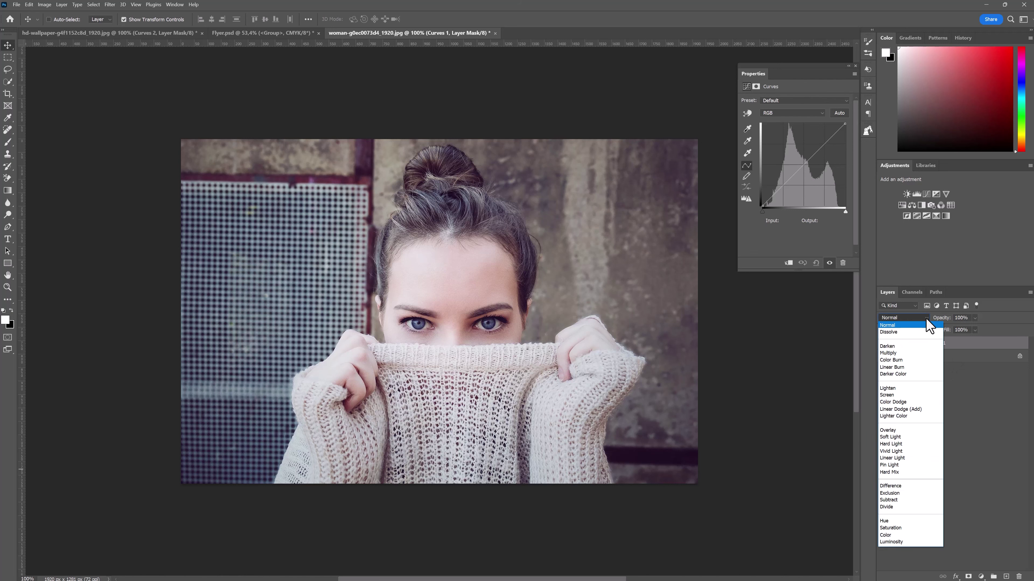
pyautogui.click(906, 354)
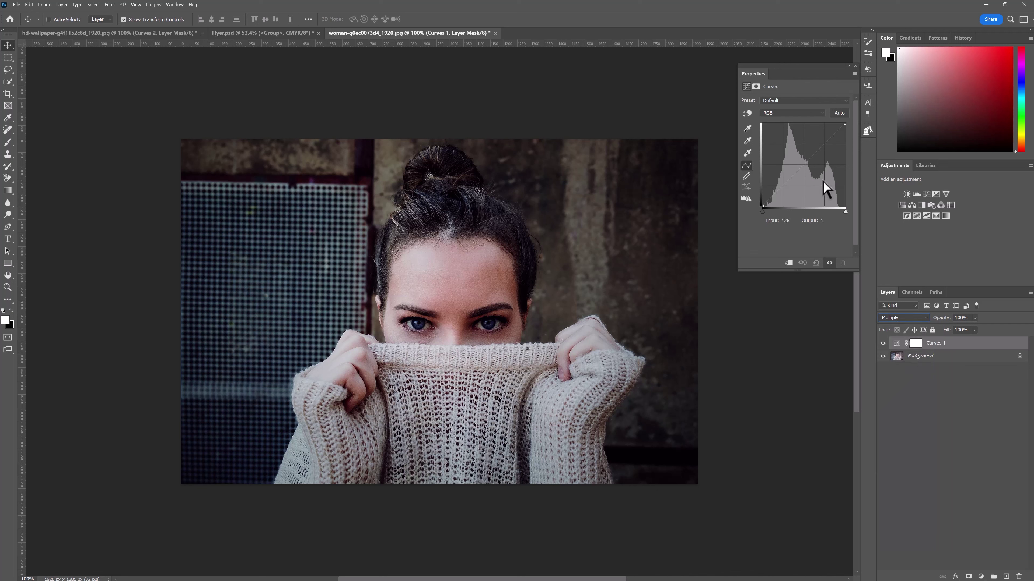
pyautogui.click(855, 66)
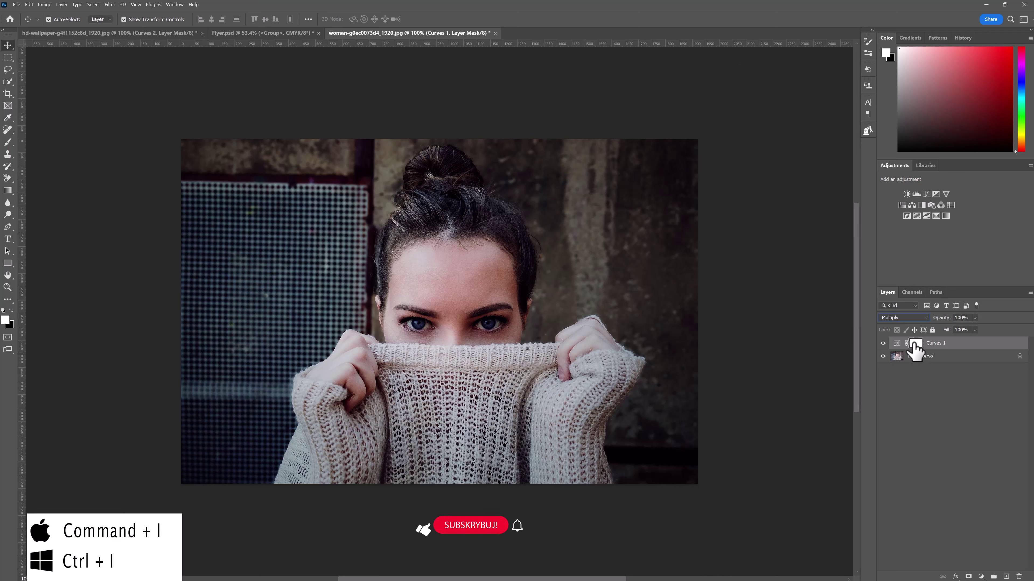
pyautogui.hotkey('ctrl', 'i')
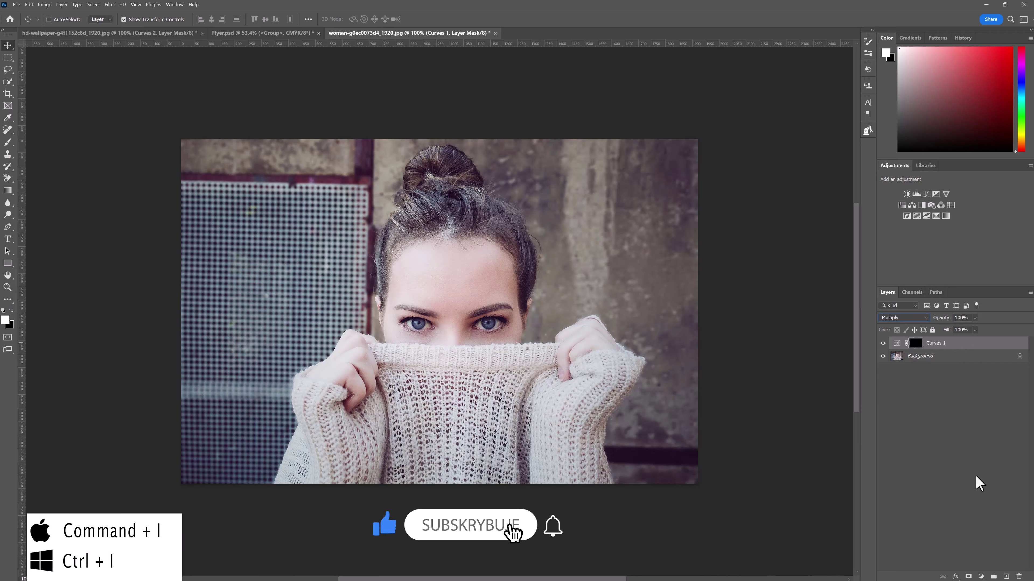
pyautogui.click(980, 576)
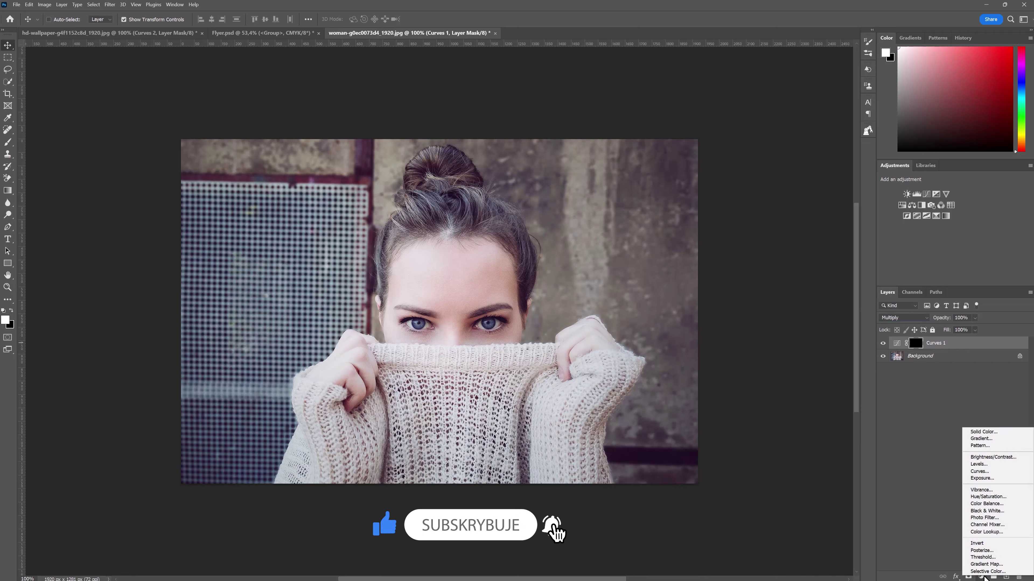
# Add a Curves 2 layer in Screen mode and invert its mask to black with Ctrl+I
pyautogui.click(989, 473)
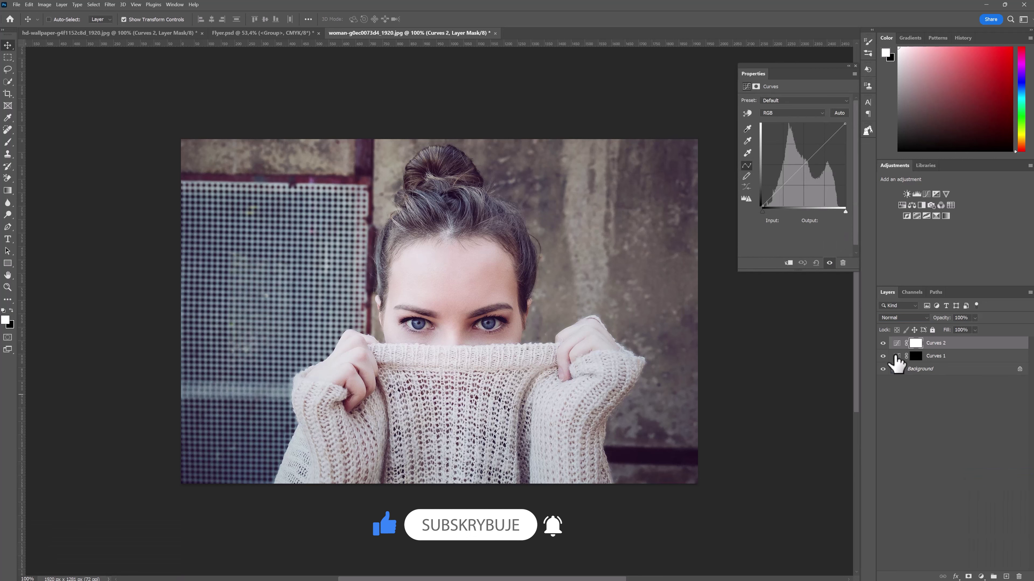
pyautogui.click(924, 319)
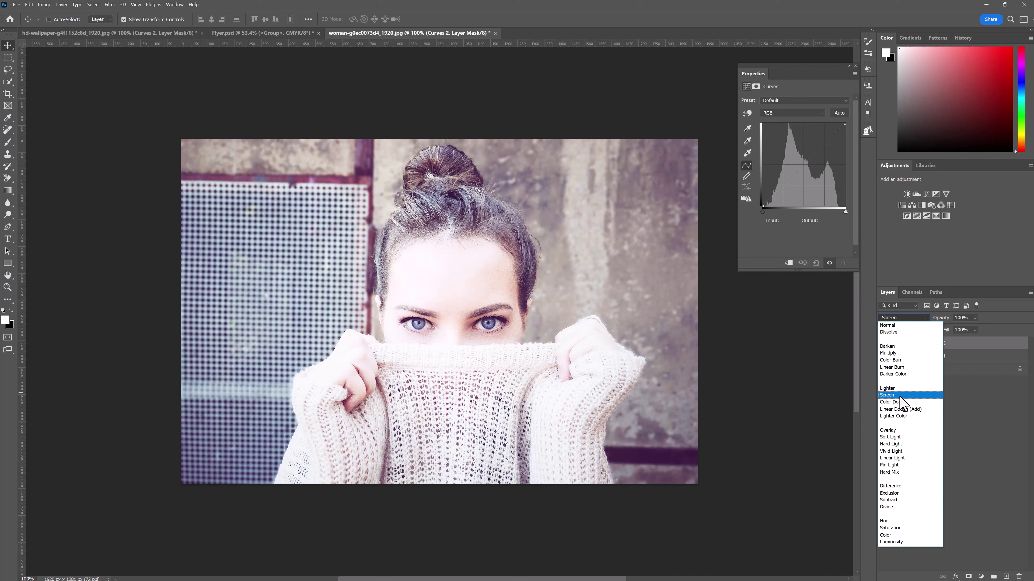
pyautogui.click(893, 395)
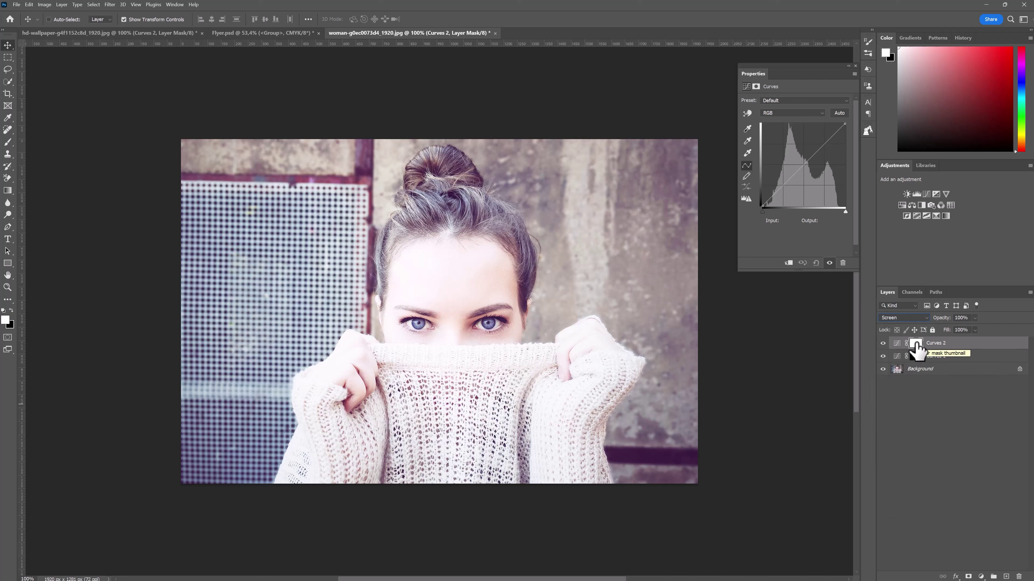
pyautogui.press('ctrl')
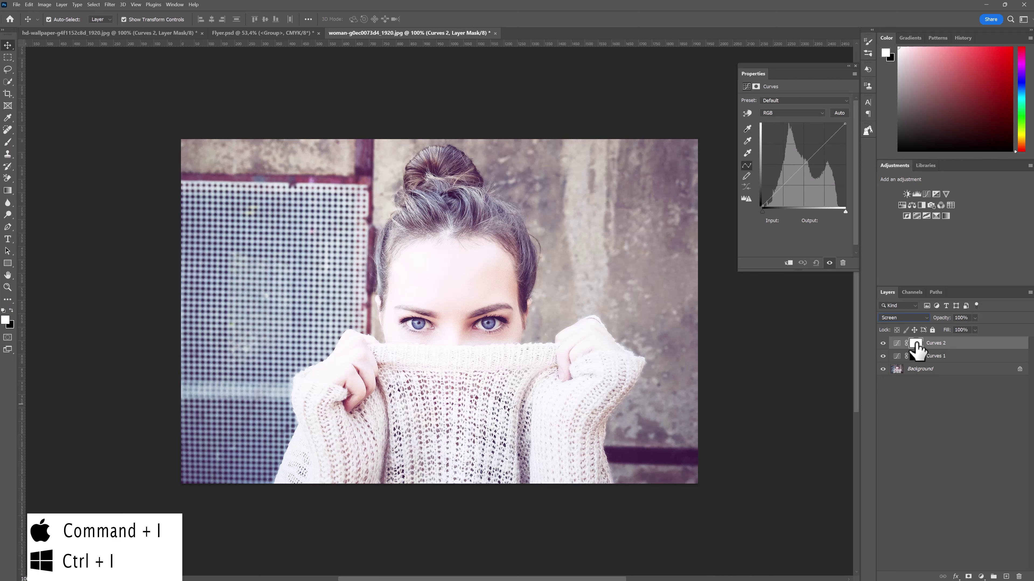
pyautogui.hotkey('ctrl', 'i')
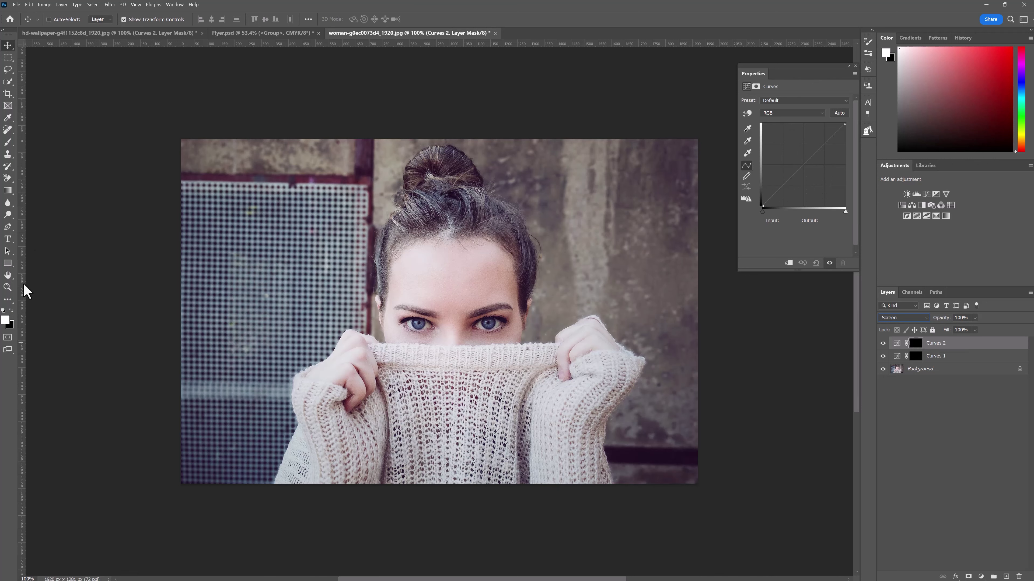
pyautogui.click(855, 66)
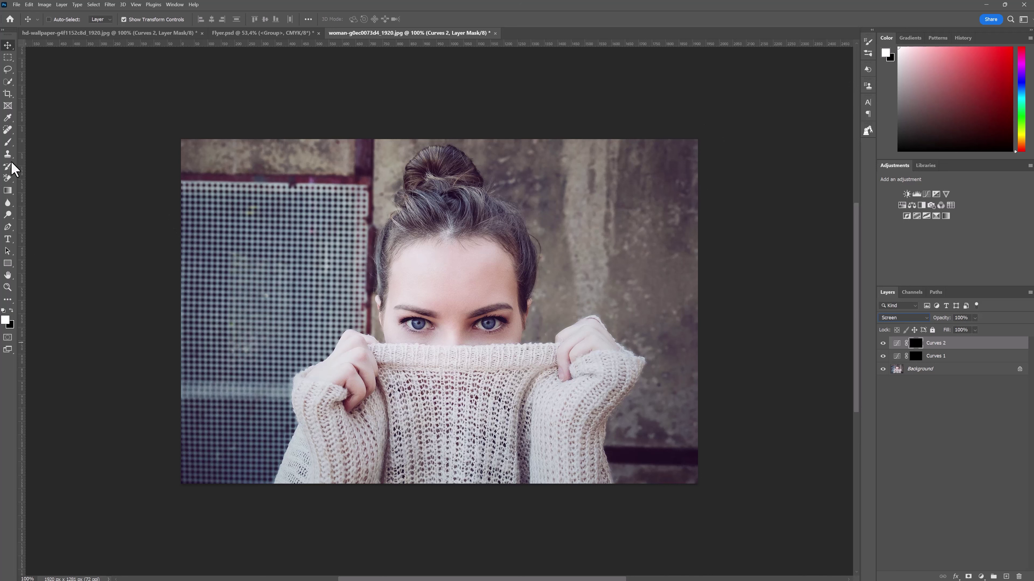
# Select the Brush tool and shrink it to a small size
pyautogui.click(7, 142)
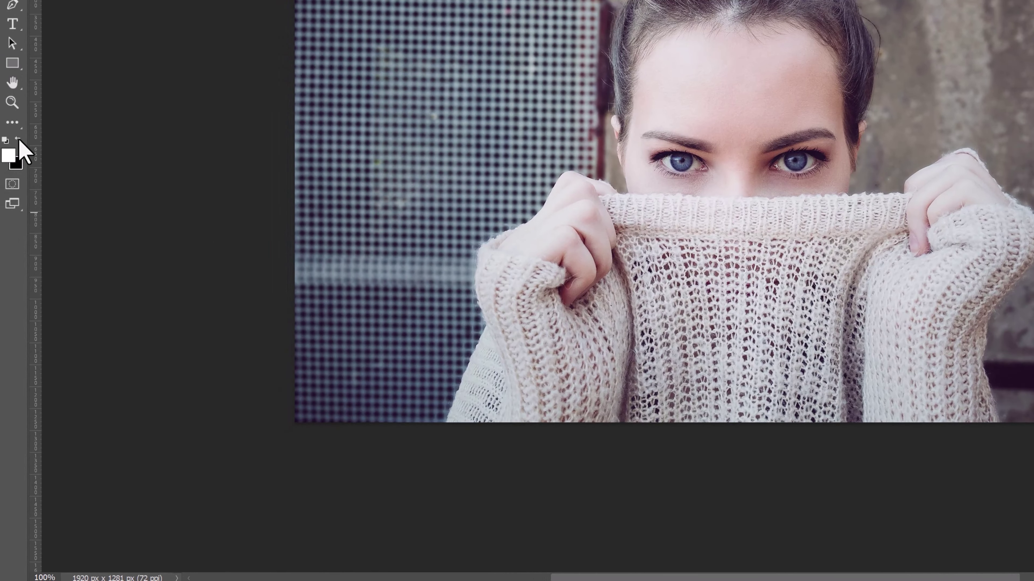
pyautogui.click(19, 139)
pyautogui.click(19, 139)
pyautogui.click(18, 139)
pyautogui.click(18, 139)
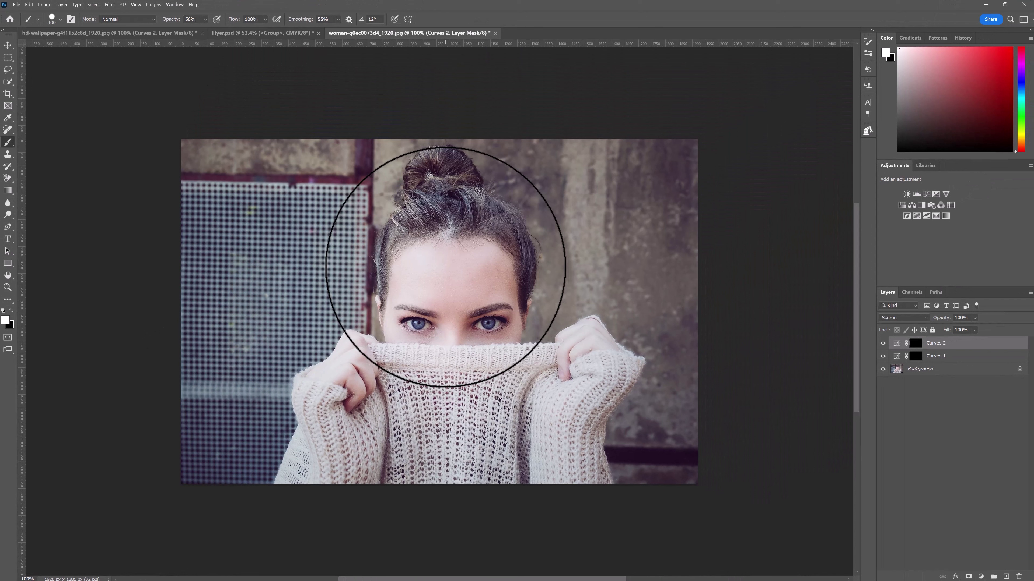
pyautogui.press('[')
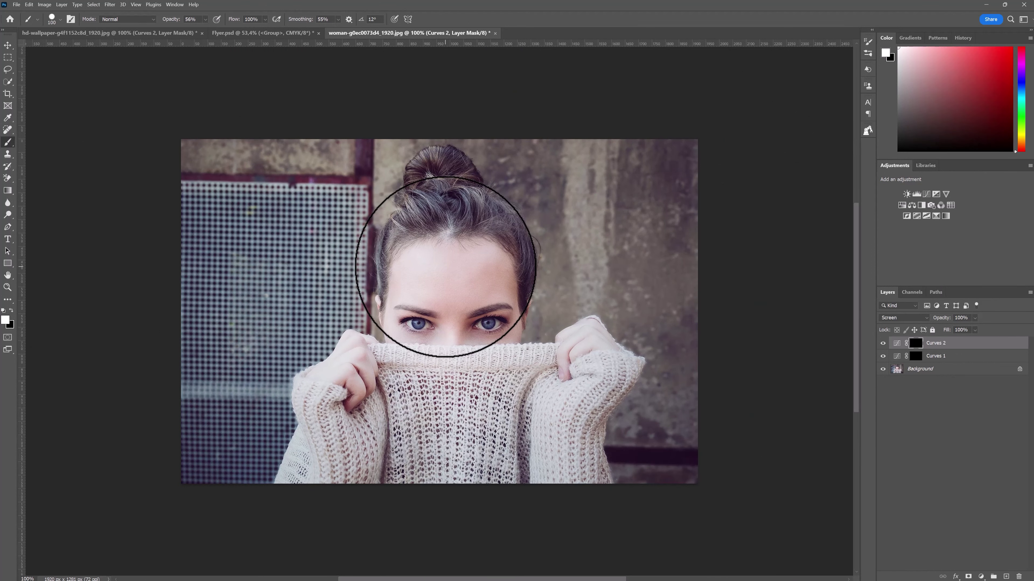
pyautogui.press('[')
pyautogui.press('[')
pyautogui.press('[')
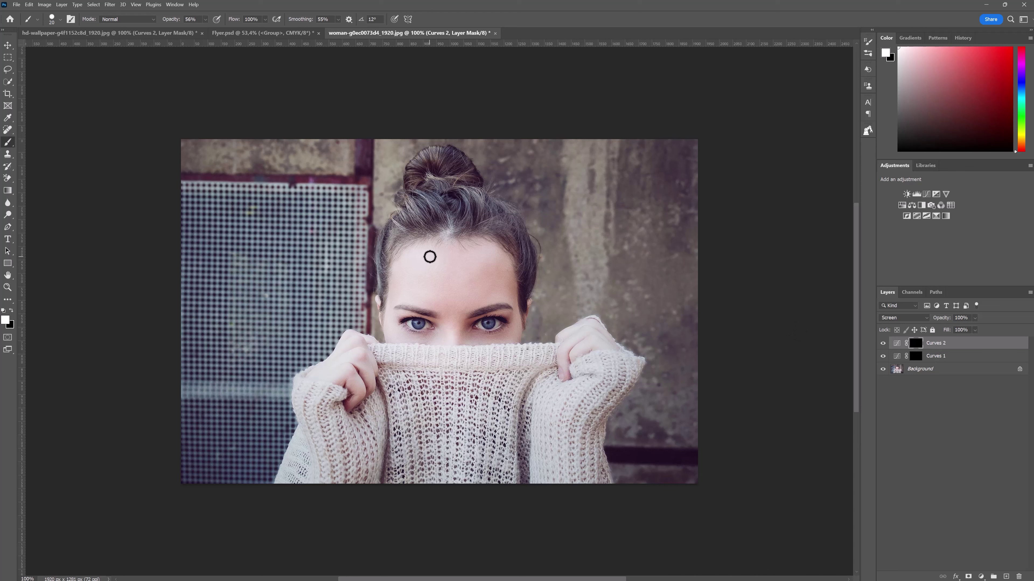
# Paint white on the Curves 2 mask over forehead, nose bridge, beside the left eye and both hands' fingers
pyautogui.moveTo(426, 252); pyautogui.dragTo(392, 297)
pyautogui.moveTo(450, 326); pyautogui.dragTo(452, 337)
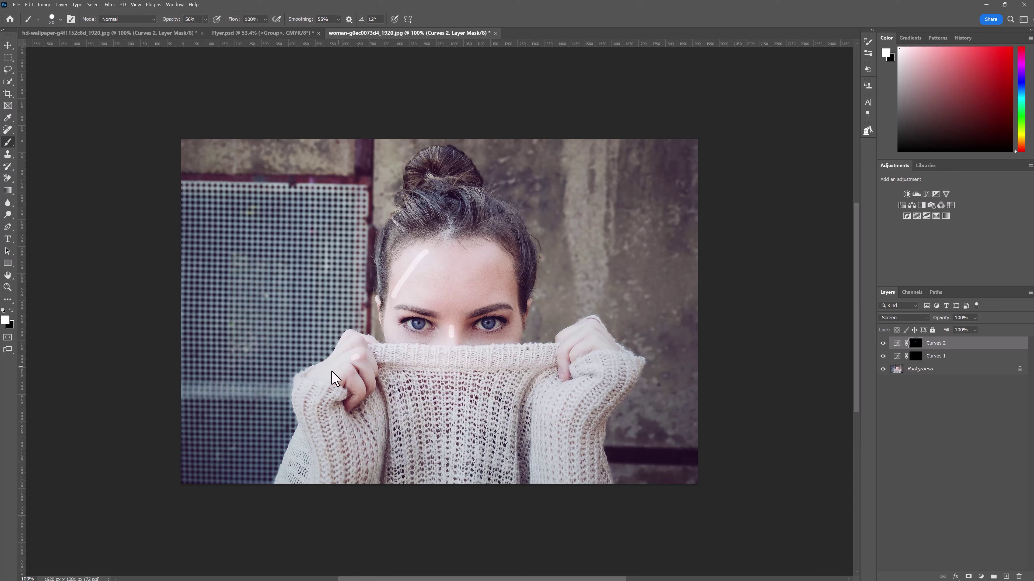
pyautogui.moveTo(328, 365)
pyautogui.mouseDown()
pyautogui.moveTo(356, 354)
pyautogui.moveTo(332, 383)
pyautogui.moveTo(321, 377)
pyautogui.mouseUp()
pyautogui.moveTo(590, 346)
pyautogui.mouseDown()
pyautogui.moveTo(577, 341)
pyautogui.moveTo(578, 328)
pyautogui.mouseUp()
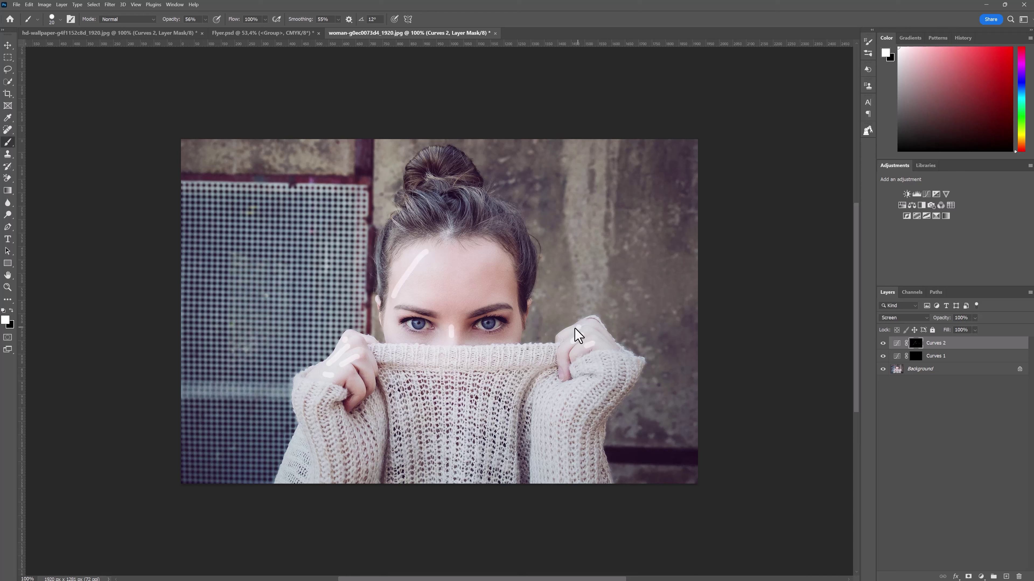
pyautogui.moveTo(445, 260); pyautogui.dragTo(480, 256)
pyautogui.moveTo(405, 338); pyautogui.dragTo(394, 327)
pyautogui.moveTo(416, 290); pyautogui.dragTo(425, 285)
# Paint Curves 1's mask to darken the right temple, left-hand fingers and under the right eye
pyautogui.click(916, 357)
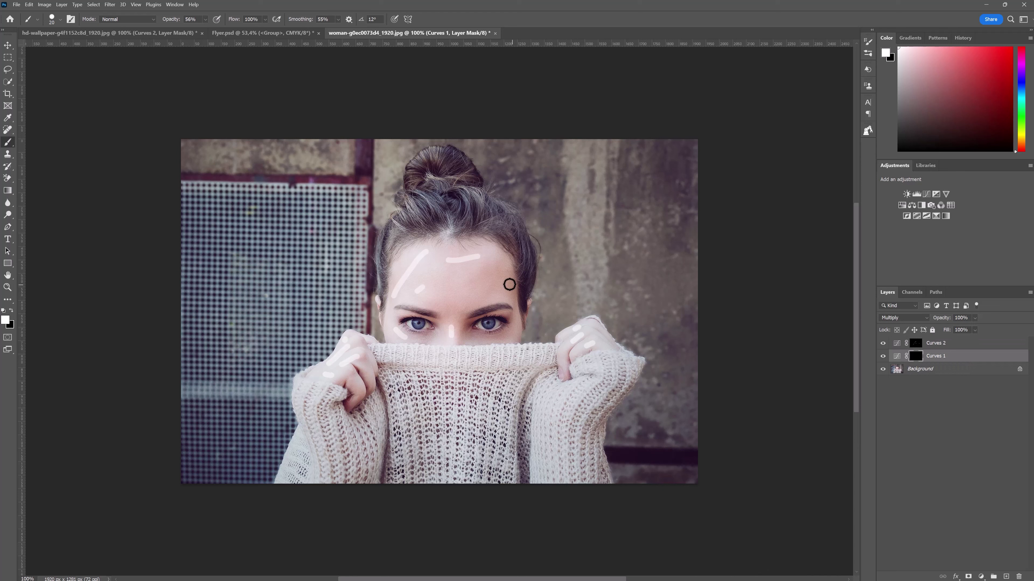
pyautogui.moveTo(507, 278)
pyautogui.mouseDown()
pyautogui.moveTo(462, 314)
pyautogui.moveTo(497, 300)
pyautogui.mouseUp()
pyautogui.moveTo(366, 368); pyautogui.dragTo(357, 390)
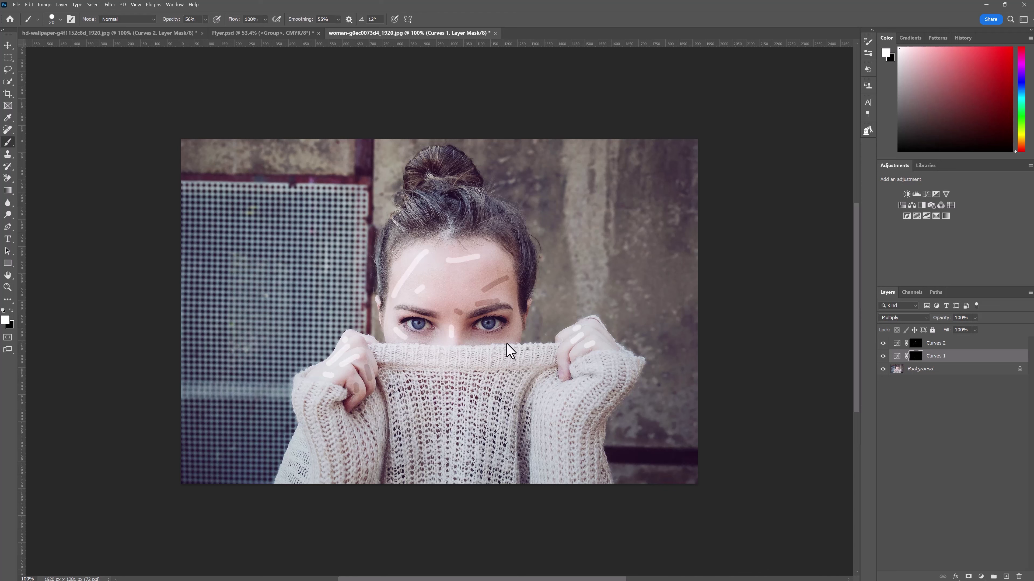
pyautogui.moveTo(505, 339); pyautogui.dragTo(482, 348)
# Feather the Curves 1 mask to about 29 px
pyautogui.doubleClick(916, 357)
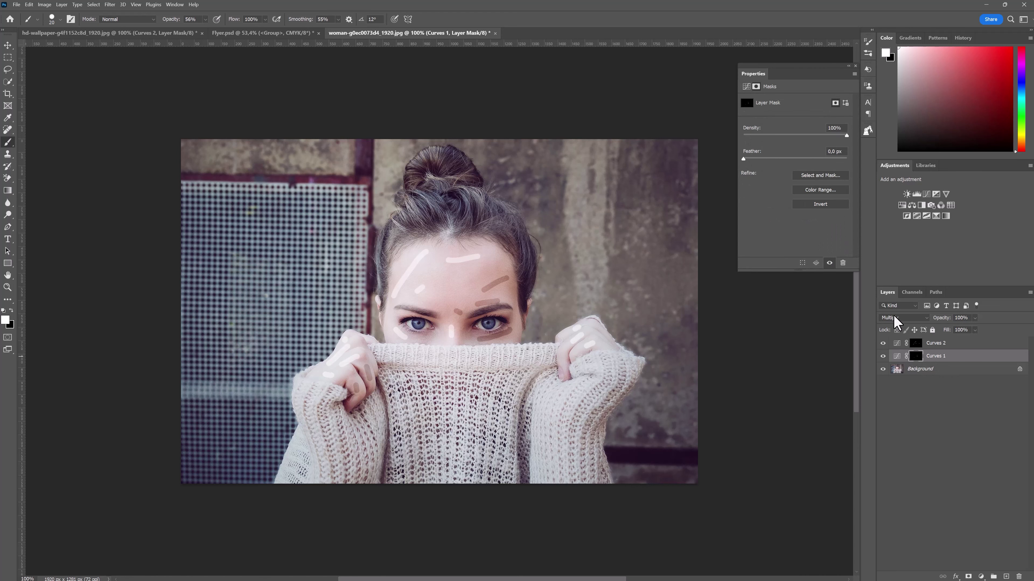
pyautogui.moveTo(745, 160); pyautogui.dragTo(746, 159)
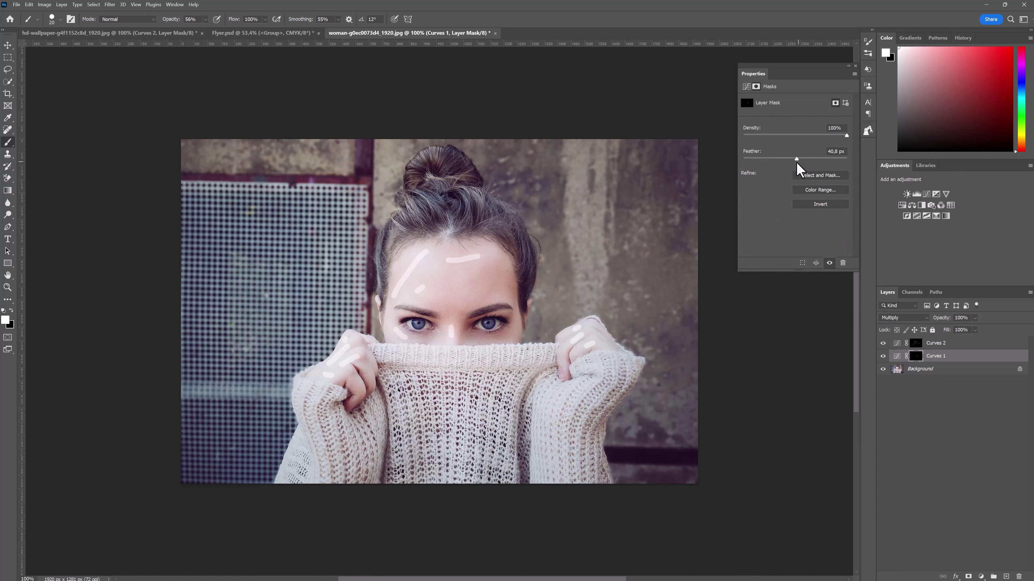
pyautogui.moveTo(792, 165); pyautogui.dragTo(792, 165)
pyautogui.click(791, 163)
# Feather the Curves 2 mask to 13.7 px, then toggle the Curves layers to compare before and after
pyautogui.click(916, 343)
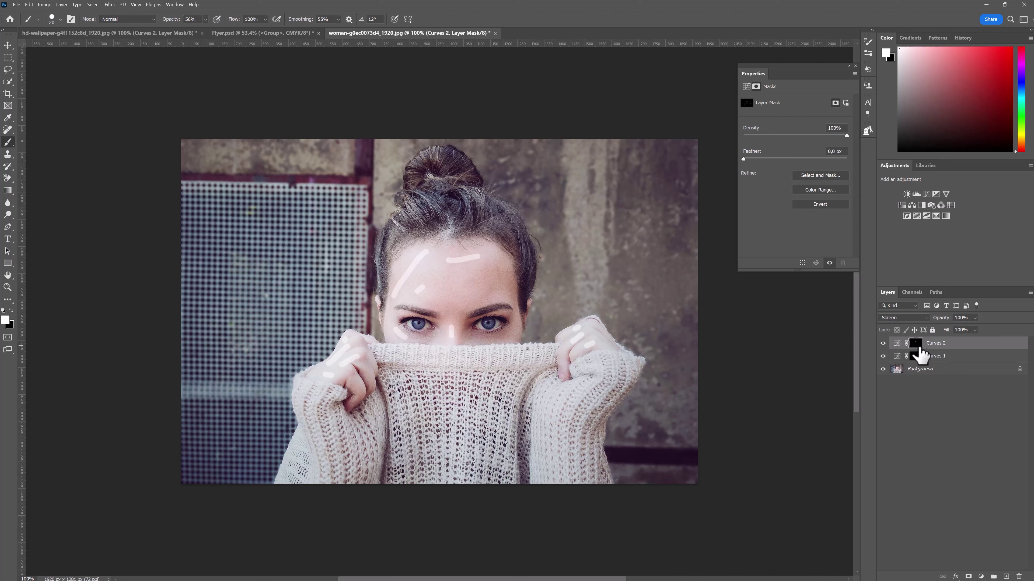
pyautogui.moveTo(743, 165); pyautogui.dragTo(763, 170)
pyautogui.moveTo(798, 171); pyautogui.dragTo(783, 173)
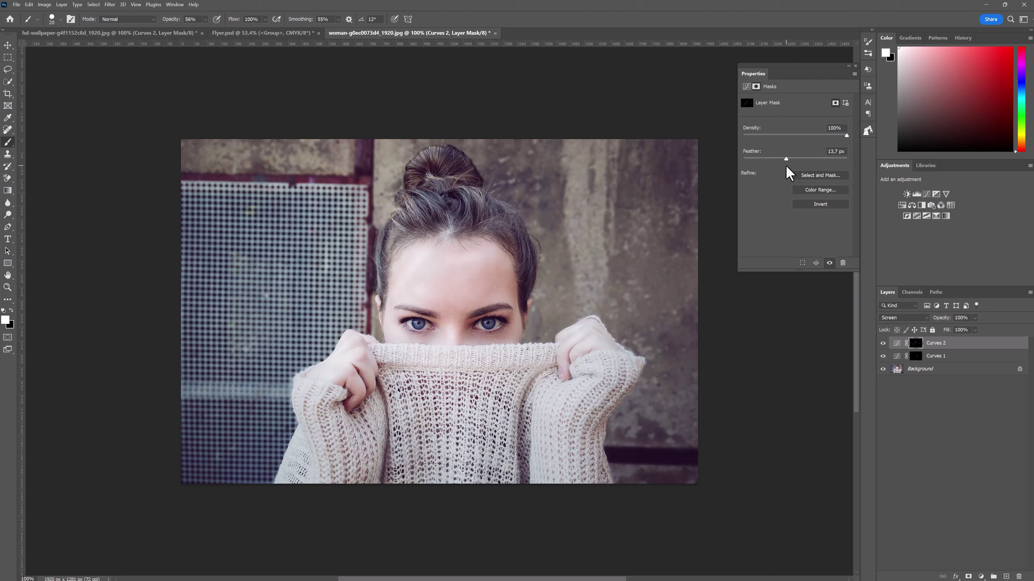
pyautogui.click(855, 65)
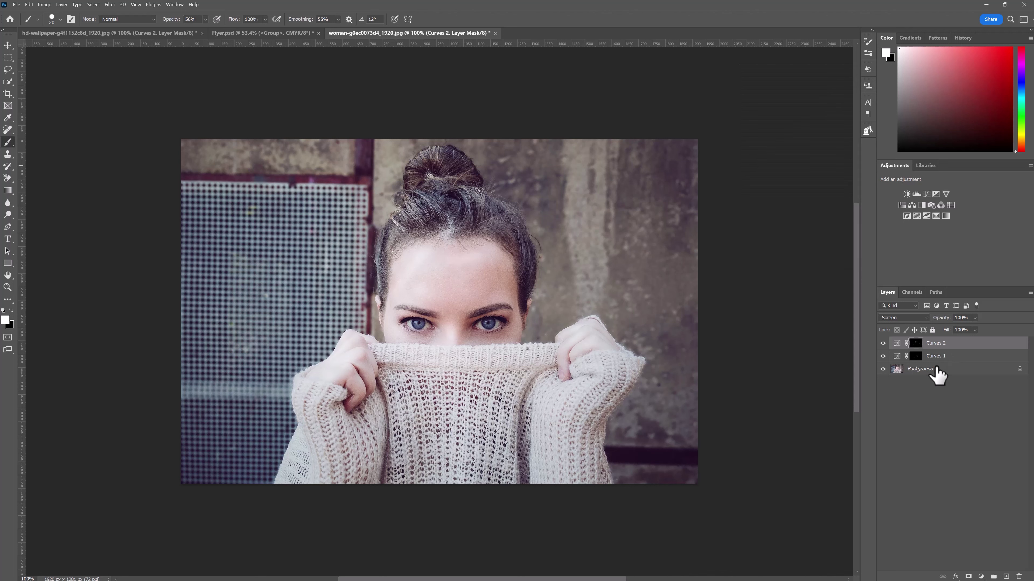
pyautogui.keyDown('alt'); pyautogui.click(882, 369); pyautogui.keyUp('alt')
pyautogui.keyDown('alt'); pyautogui.click(882, 370); pyautogui.keyUp('alt')
pyautogui.keyDown('alt'); pyautogui.click(883, 369); pyautogui.keyUp('alt')
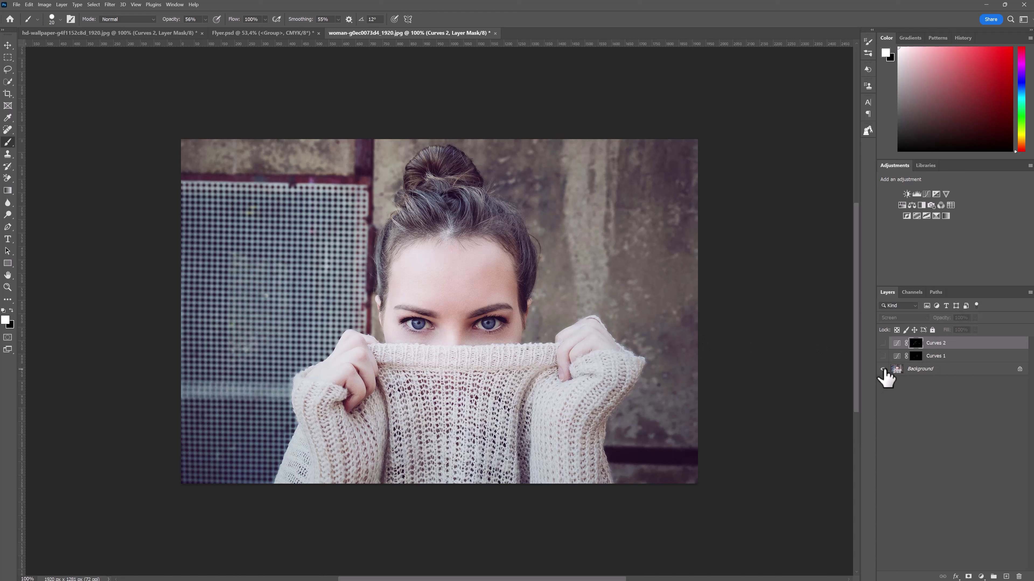
pyautogui.keyDown('alt'); pyautogui.click(883, 369); pyautogui.keyUp('alt')
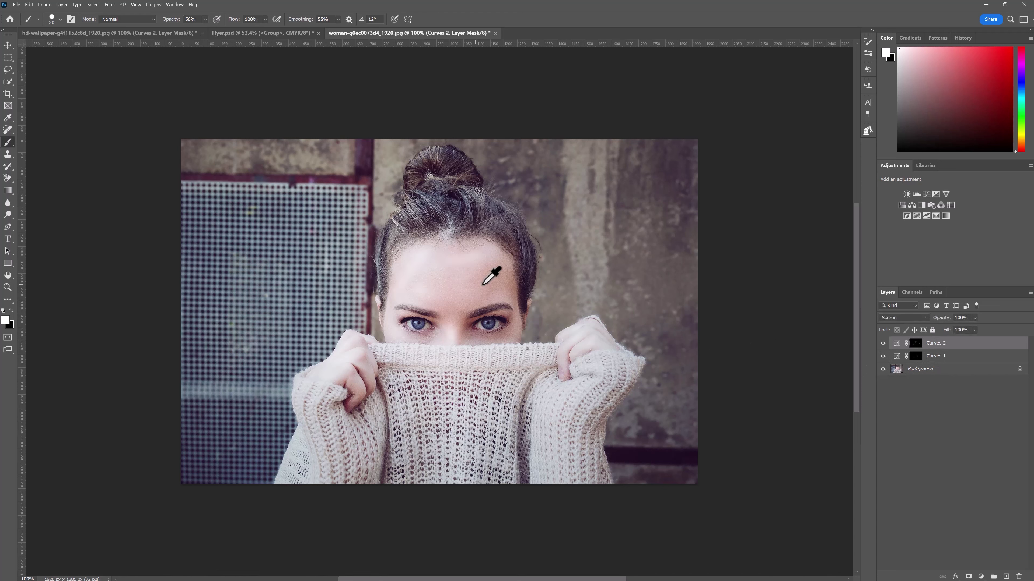